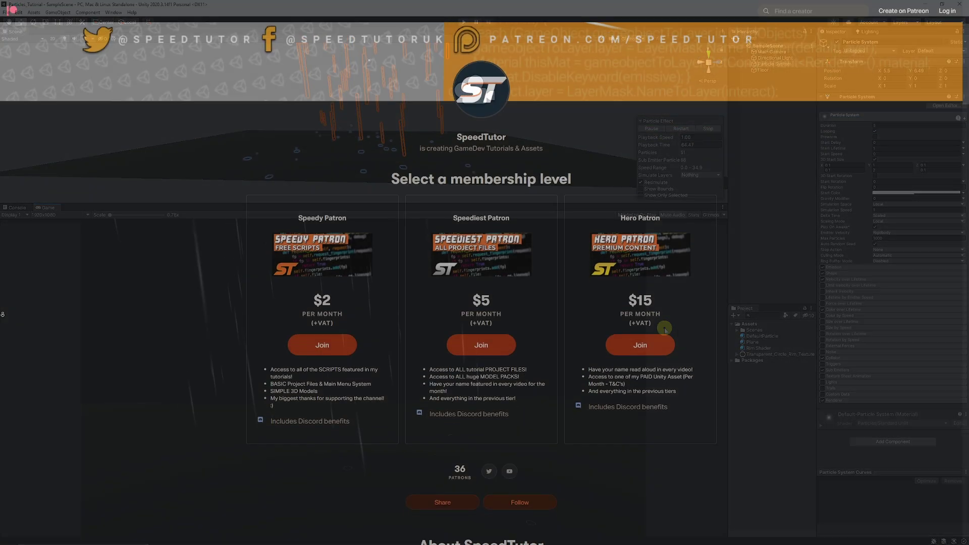
Create a Particle System named RainFall and reset its Transform to the origin
{"action": "scroll", "coordinate": [3, 315], "scroll_direction": "down", "scroll_amount": 2}
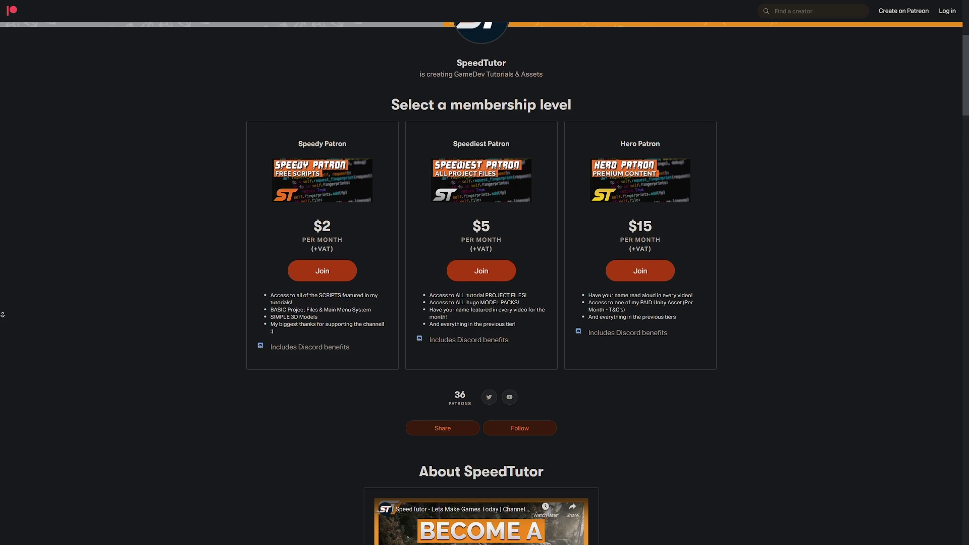
{"action": "scroll", "coordinate": [2, 314], "scroll_direction": "down", "scroll_amount": 7}
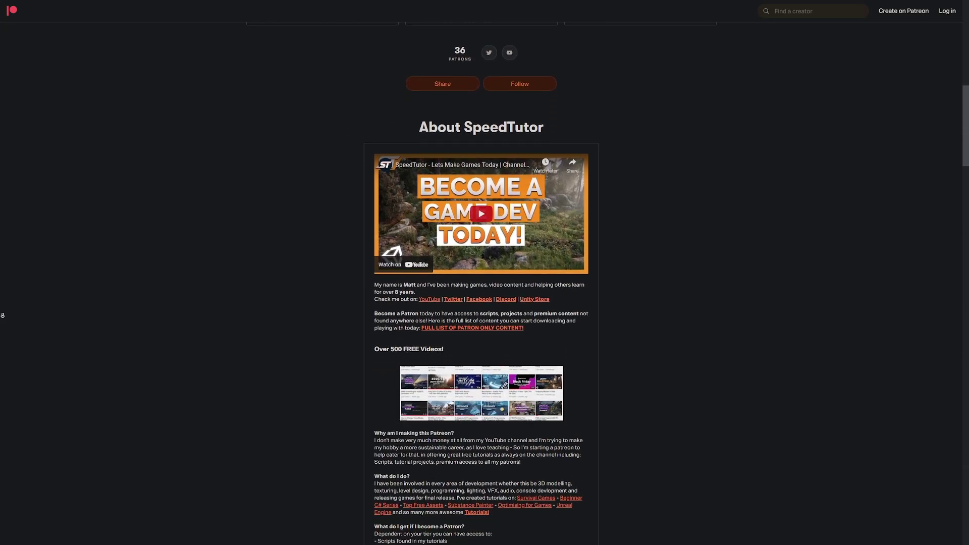
{"action": "scroll", "coordinate": [2, 315], "scroll_direction": "down", "scroll_amount": 7}
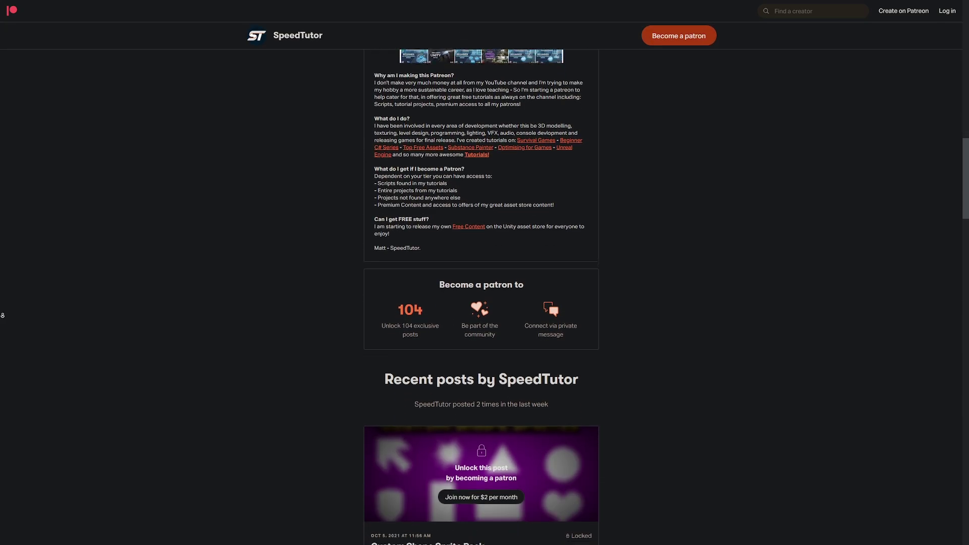
{"action": "scroll", "coordinate": [2, 315], "scroll_direction": "down", "scroll_amount": 7}
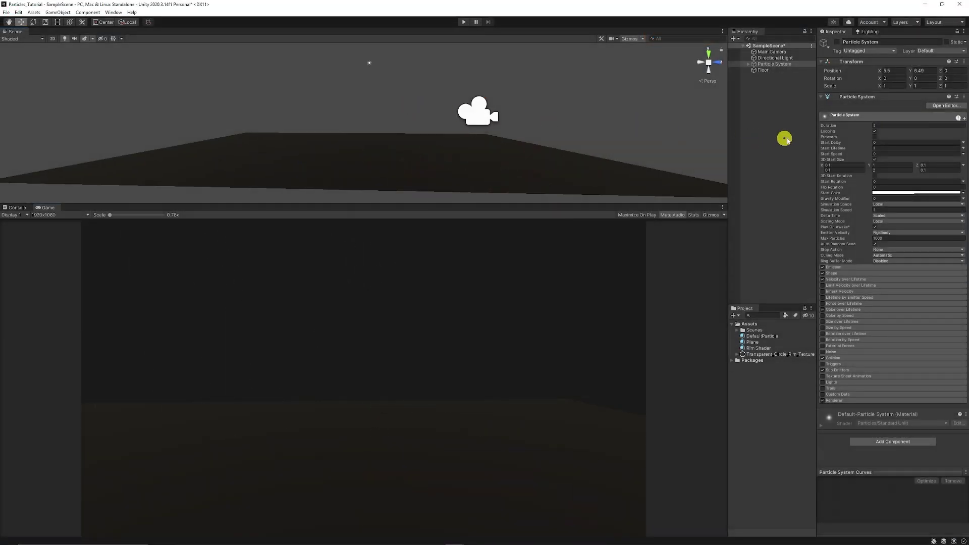
{"action": "left_click", "coordinate": [775, 119]}
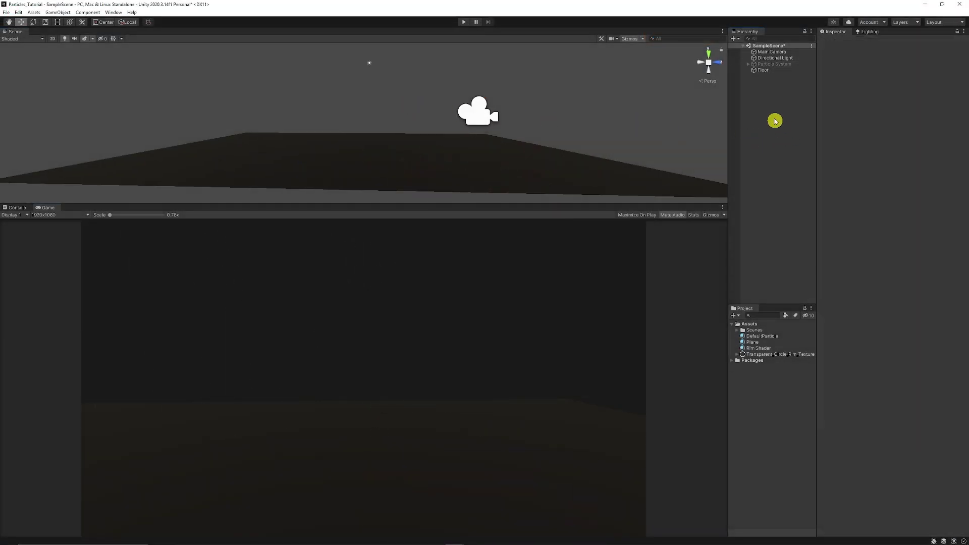
{"action": "right_click", "coordinate": [774, 115]}
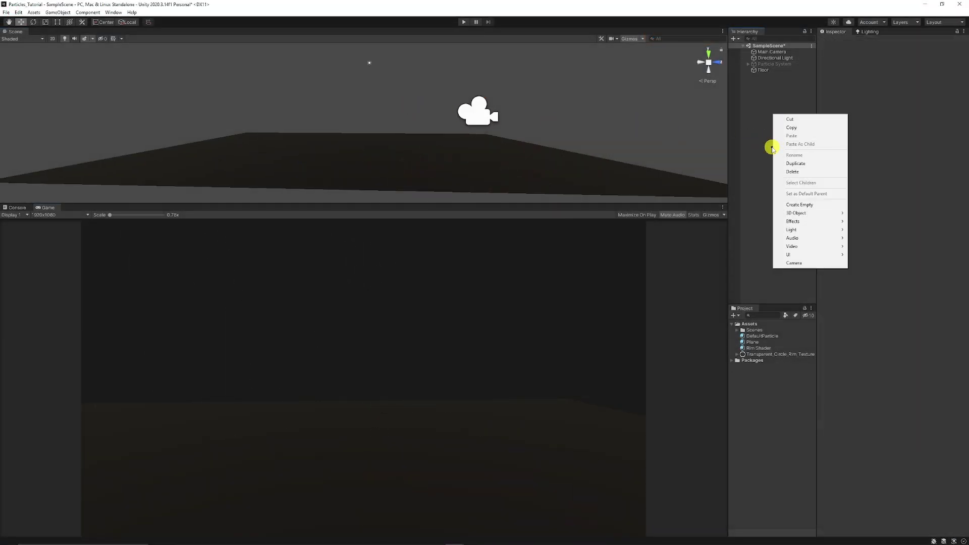
{"action": "mouse_move", "coordinate": [804, 223]}
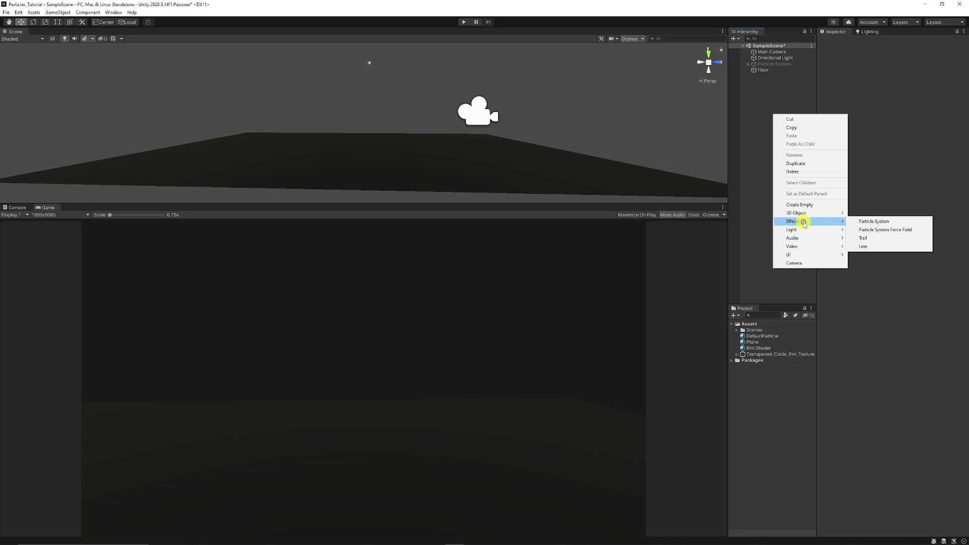
{"action": "left_click", "coordinate": [866, 222]}
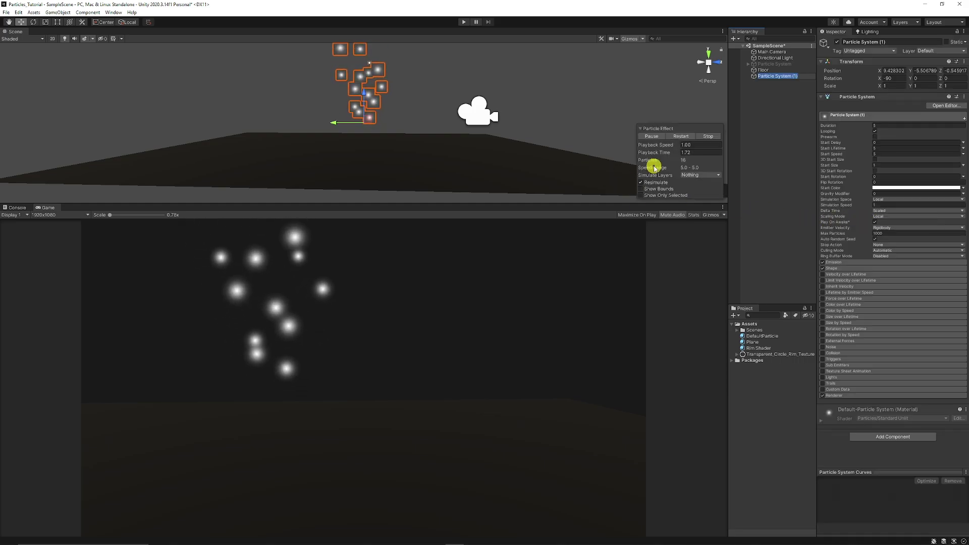
{"action": "type", "text": "RainFall"}
{"action": "key", "text": "Return"}
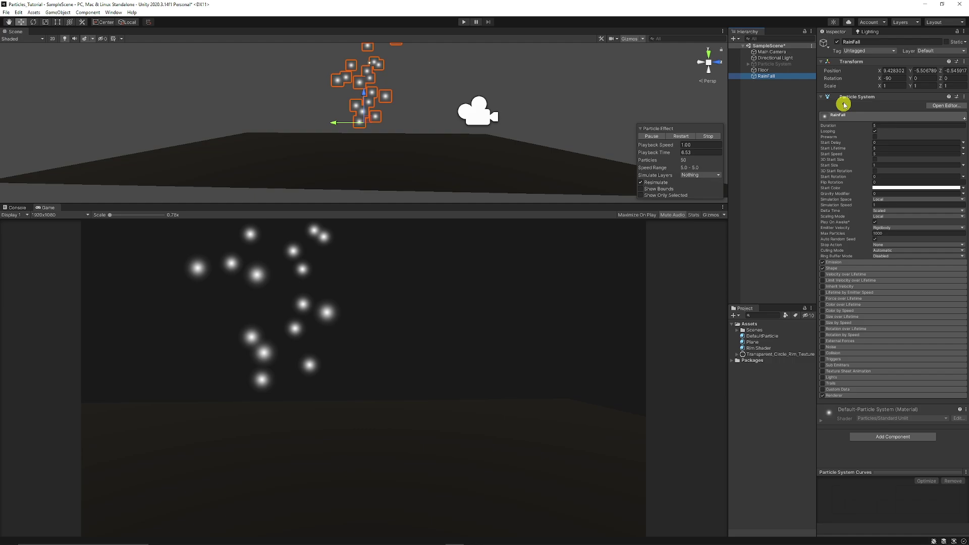
{"action": "right_click", "coordinate": [825, 65]}
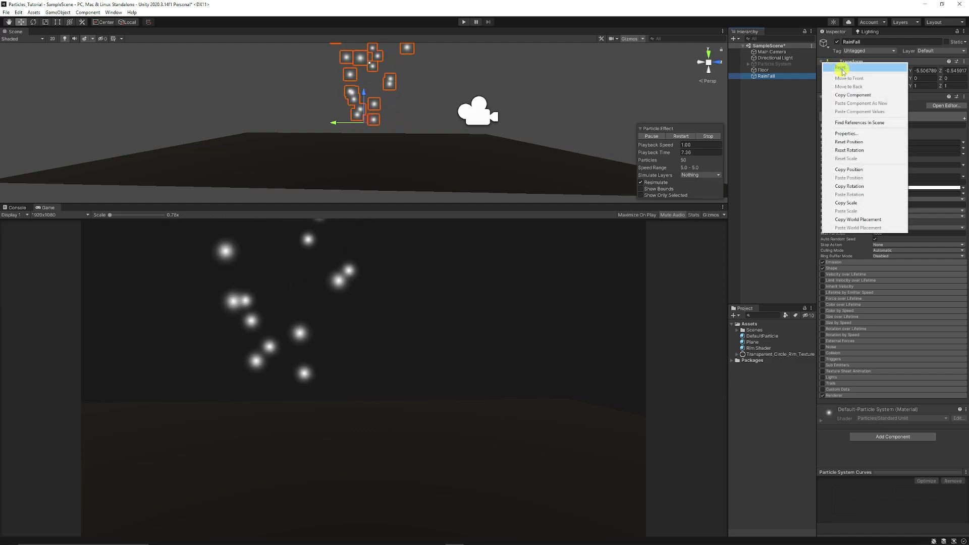
{"action": "left_click", "coordinate": [841, 69]}
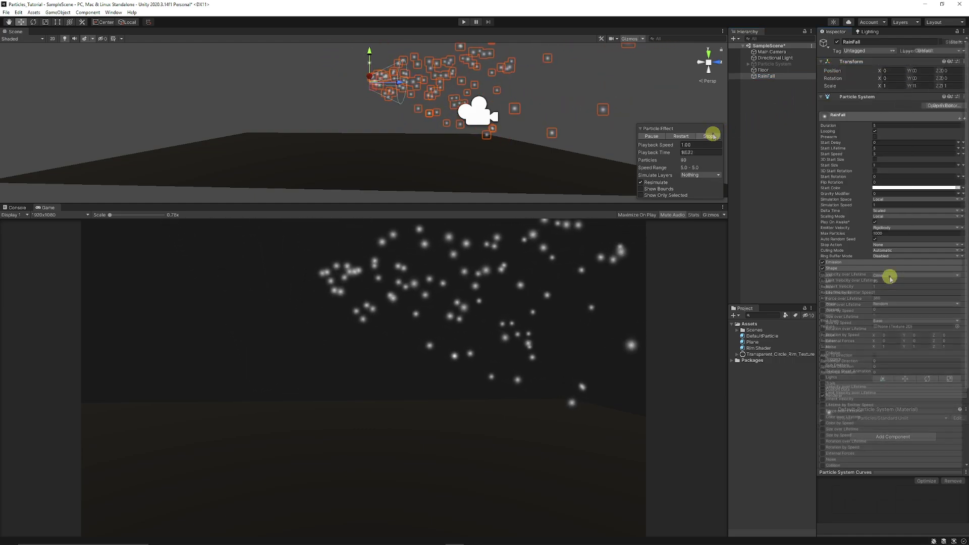
Set the emitter Shape to Box with X and Z scale 20
{"action": "left_click", "coordinate": [894, 275]}
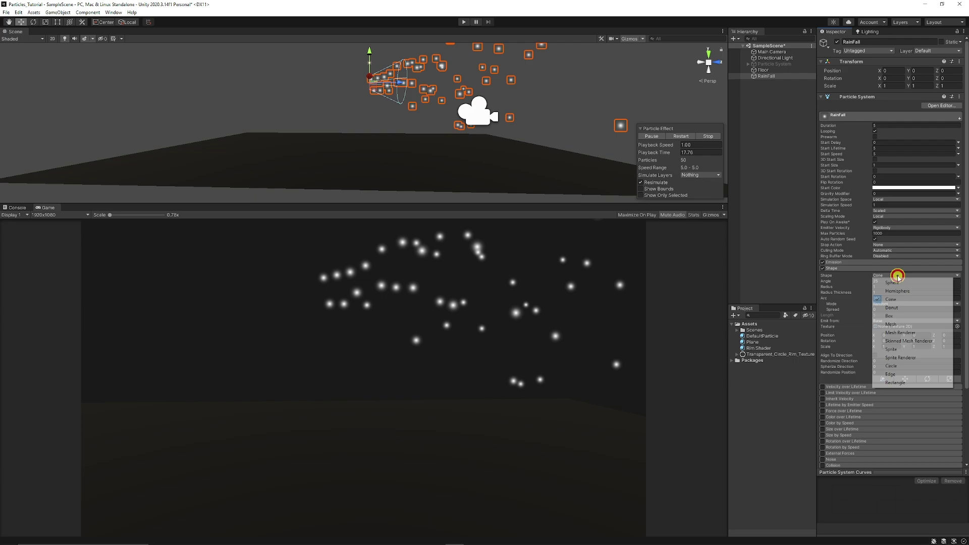
{"action": "left_click", "coordinate": [904, 316]}
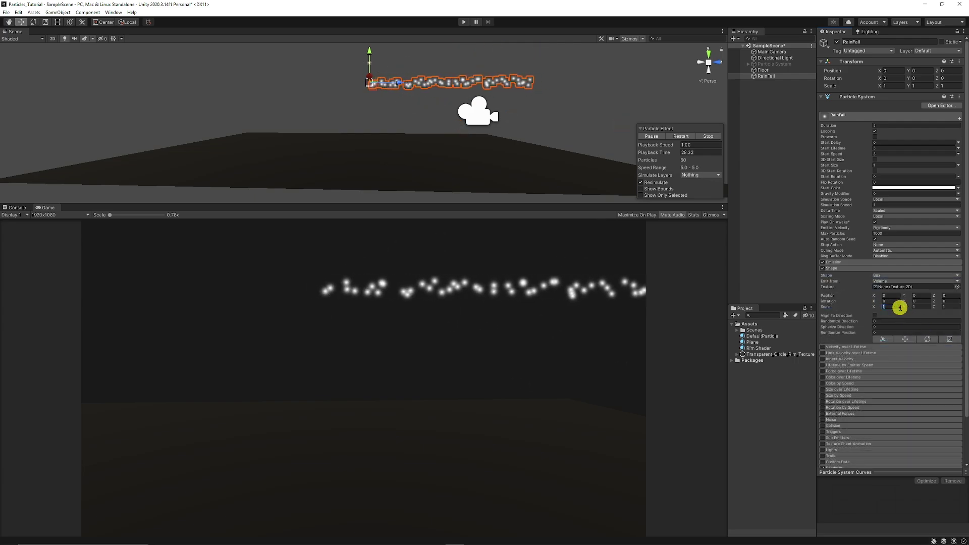
{"action": "type", "text": "20"}
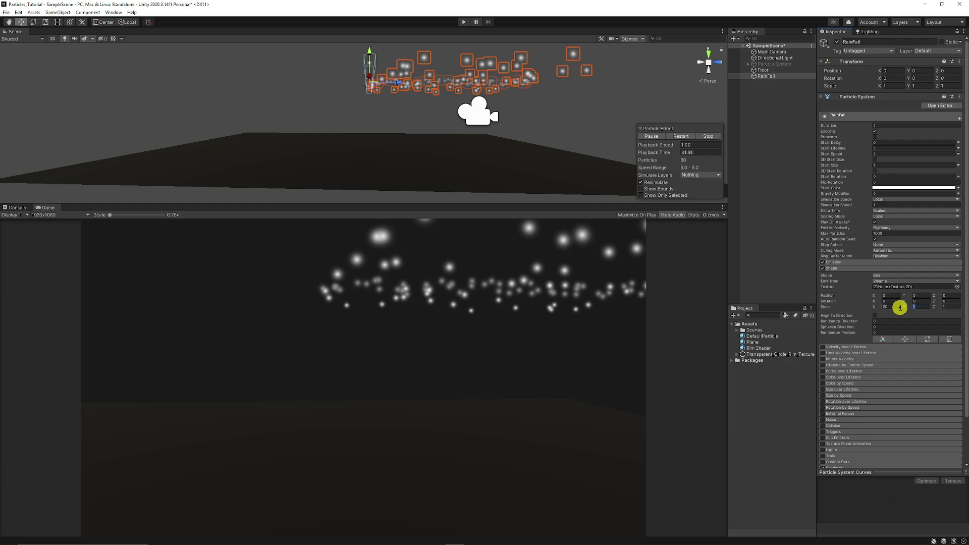
{"action": "key", "text": "Tab"}
{"action": "key", "text": "Tab"}
{"action": "type", "text": "20"}
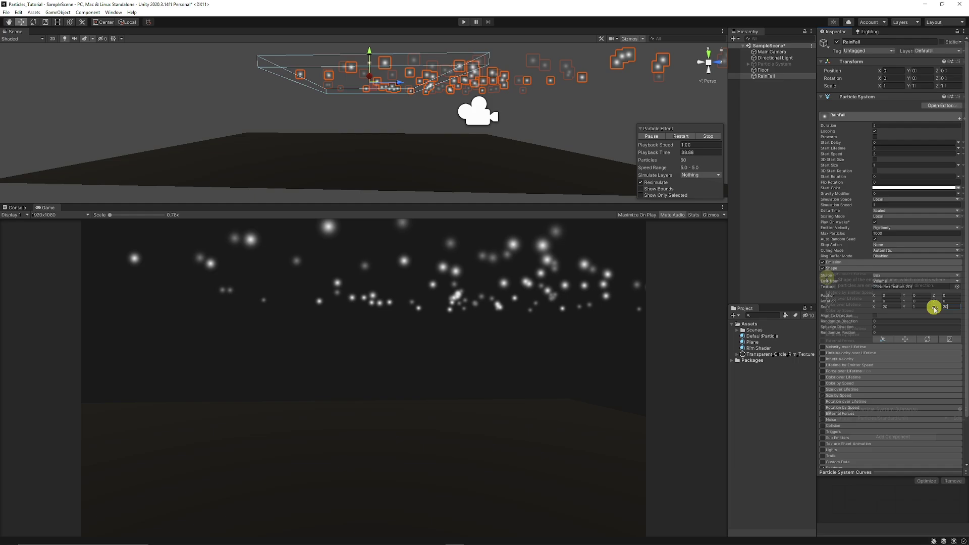
Enable Velocity over Lifetime with linear Y random between -25 and -35
{"action": "left_click", "coordinate": [833, 268]}
{"action": "left_click", "coordinate": [823, 274]}
{"action": "left_click", "coordinate": [838, 275]}
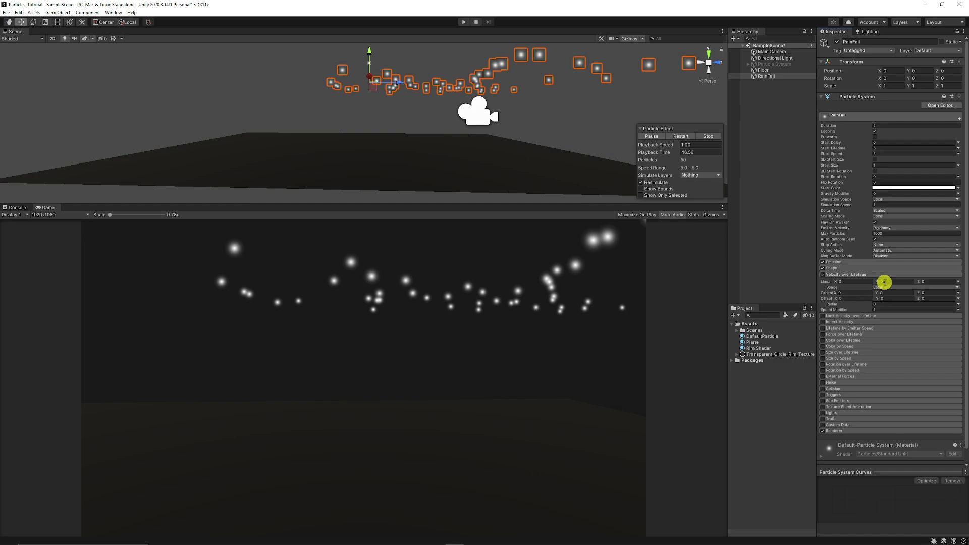
{"action": "left_click", "coordinate": [959, 281]}
{"action": "left_click", "coordinate": [925, 306]}
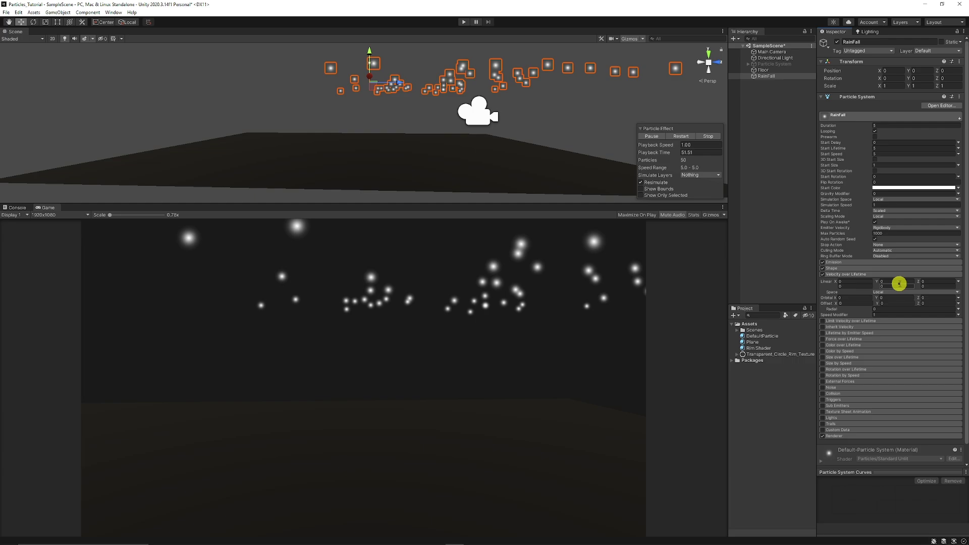
{"action": "left_click", "coordinate": [902, 283]}
{"action": "type", "text": "-2"}
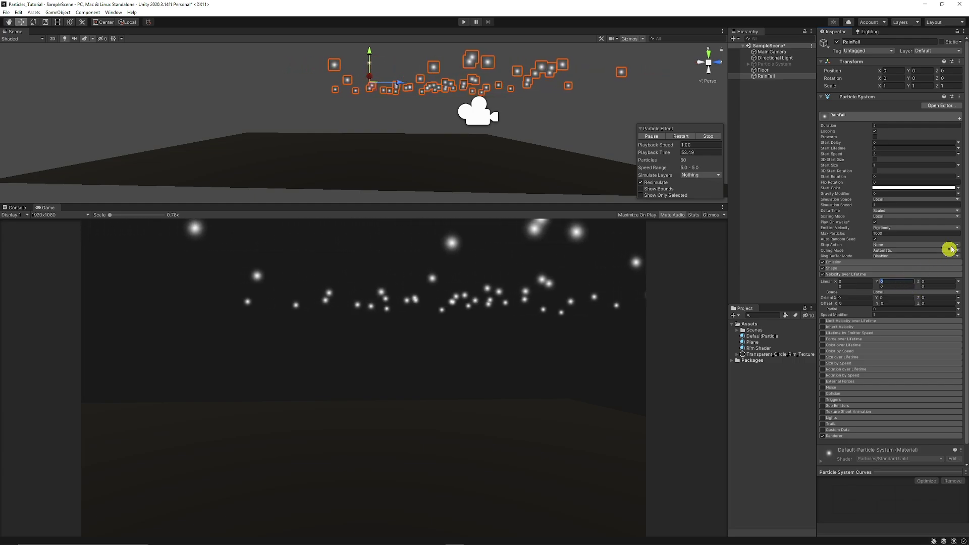
{"action": "type", "text": "5"}
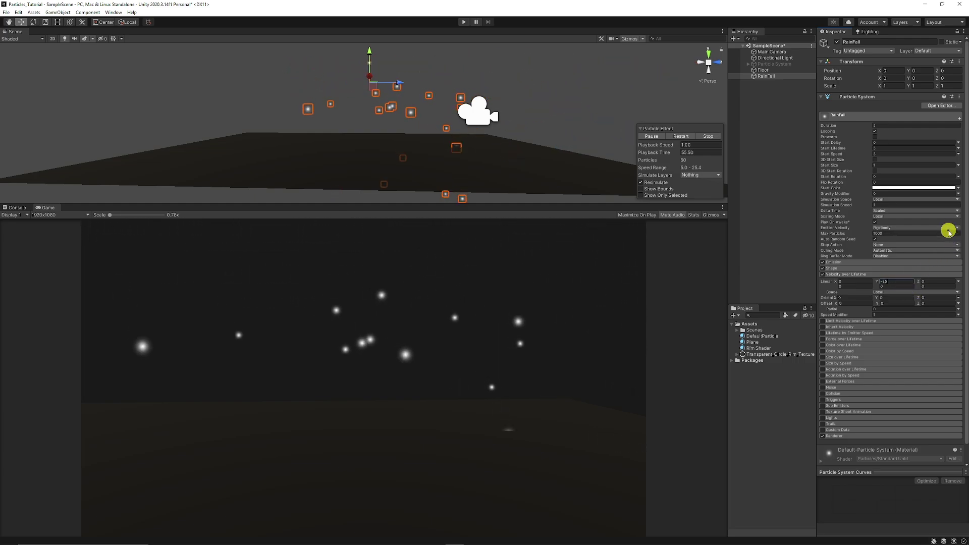
{"action": "key", "text": "Tab"}
{"action": "type", "text": "-35"}
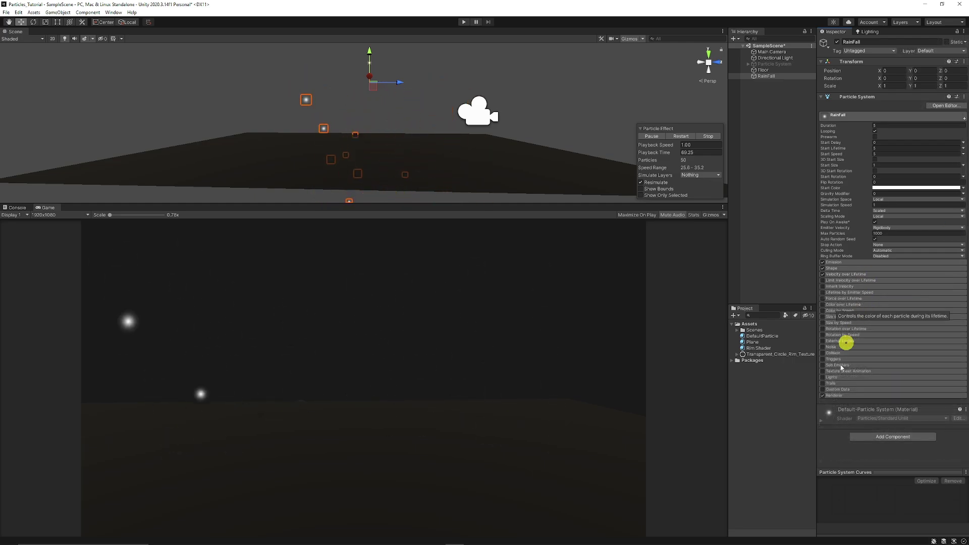
Switch the Renderer's Render Mode to Stretched Billboard
{"action": "left_click", "coordinate": [840, 393]}
{"action": "scroll", "coordinate": [868, 379], "scroll_direction": "down", "scroll_amount": 5}
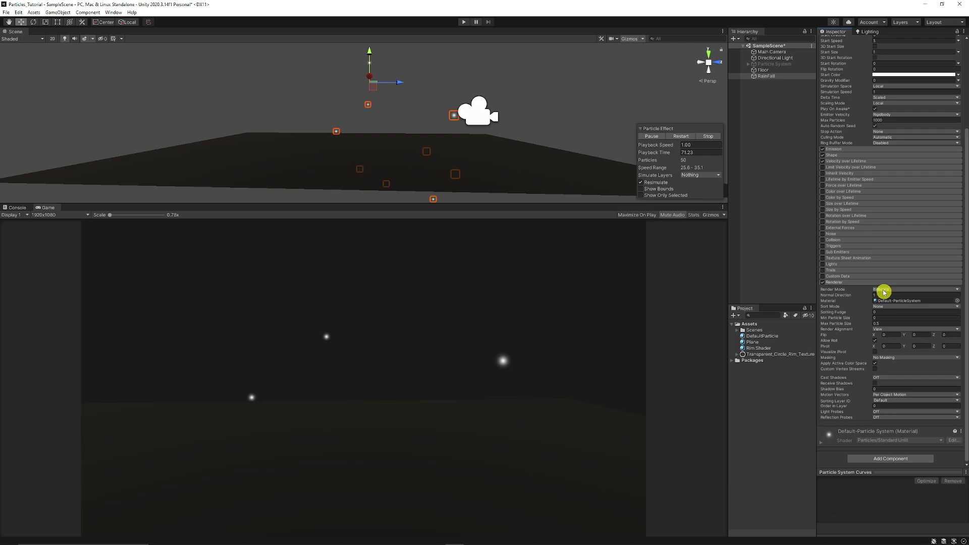
{"action": "left_click", "coordinate": [885, 289]}
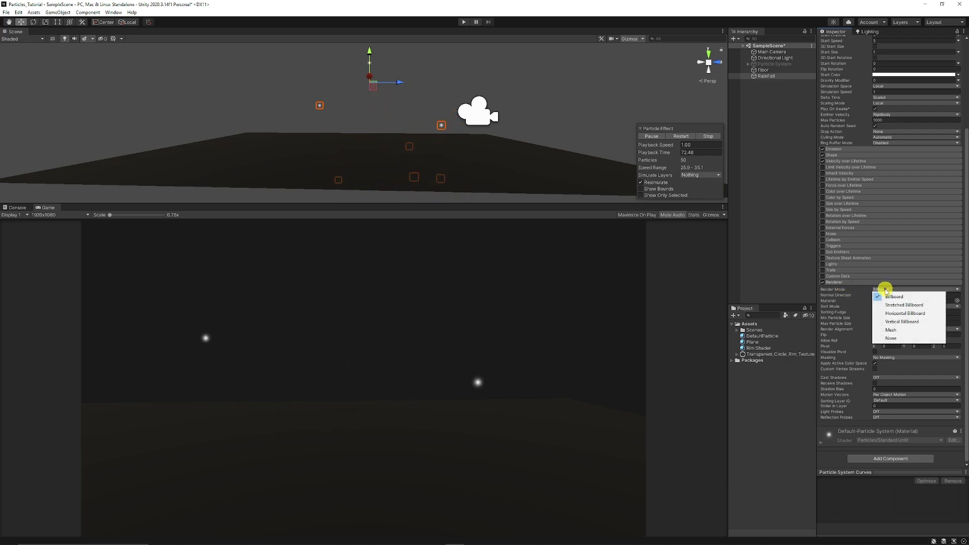
{"action": "left_click", "coordinate": [914, 306]}
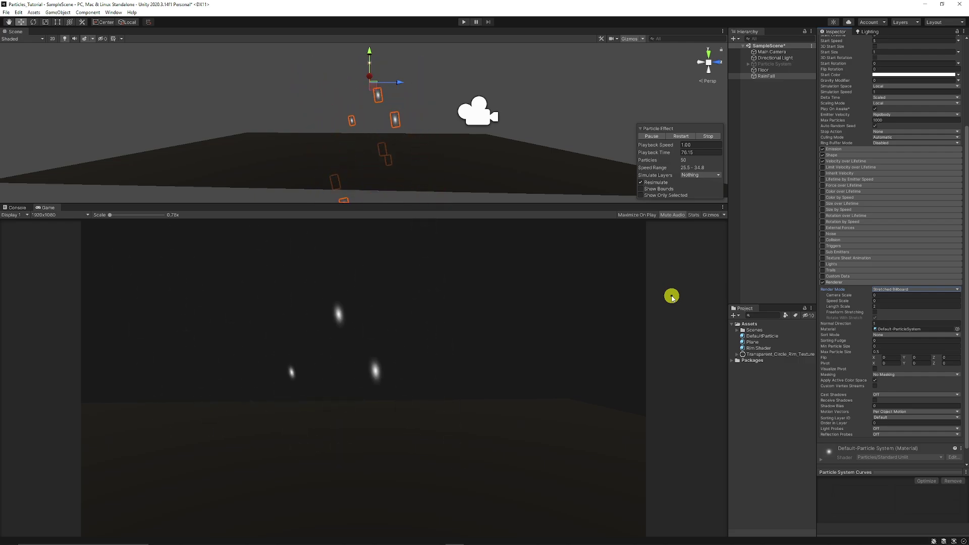
Enable 3D Start Size as random between two constants, with X 0.1 and Y 2
{"action": "scroll", "coordinate": [843, 217], "scroll_direction": "up", "scroll_amount": 5}
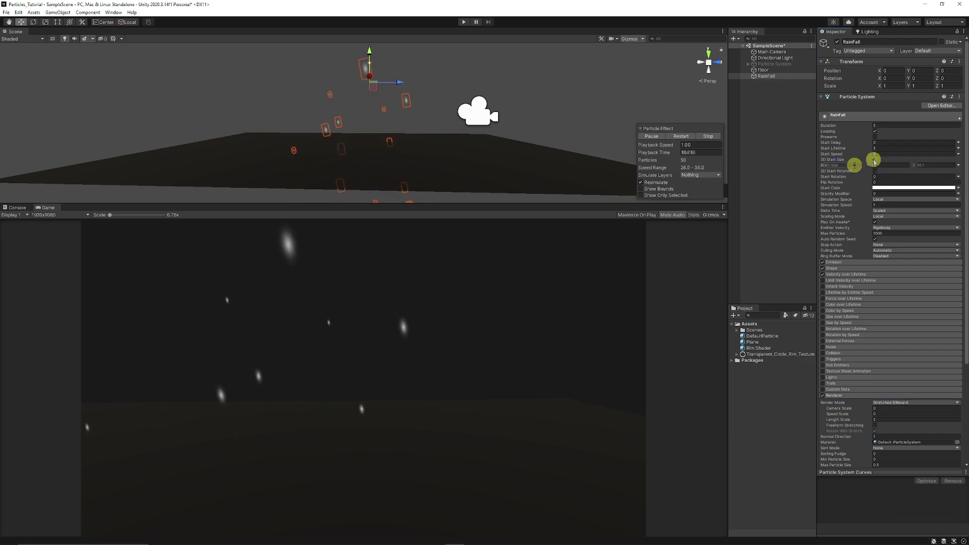
{"action": "left_click", "coordinate": [875, 160]}
{"action": "left_click", "coordinate": [959, 165]}
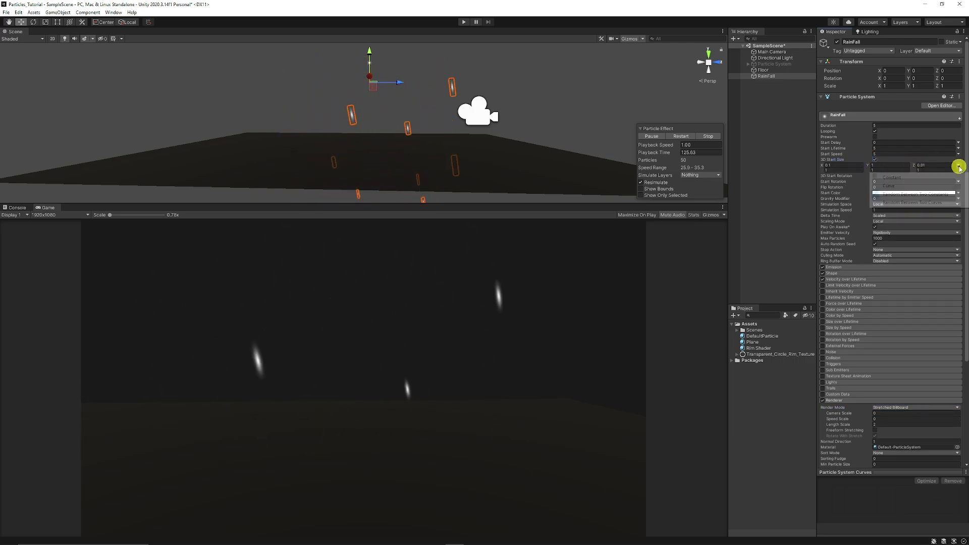
{"action": "left_click", "coordinate": [920, 195]}
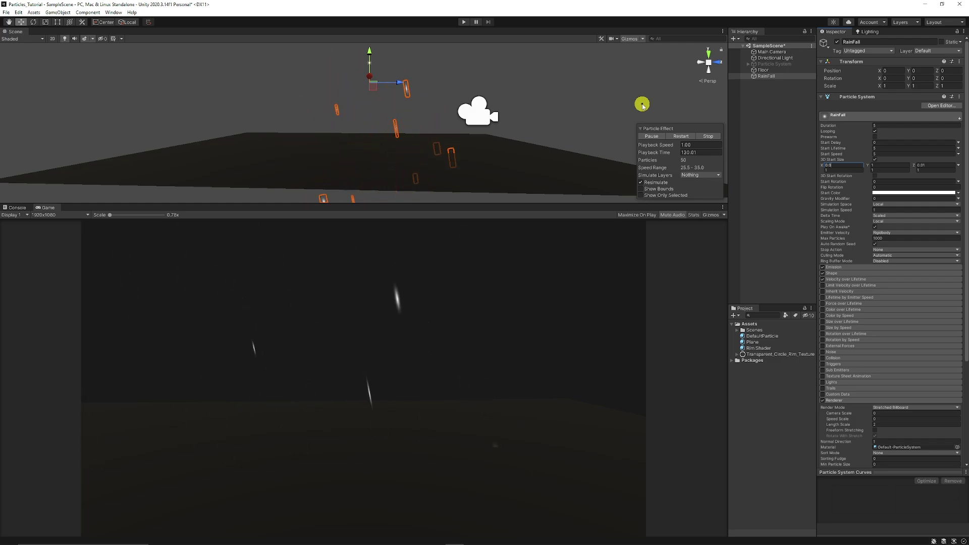
{"action": "left_click", "coordinate": [830, 170]}
{"action": "type", "text": "0.1"}
{"action": "left_click", "coordinate": [892, 164]}
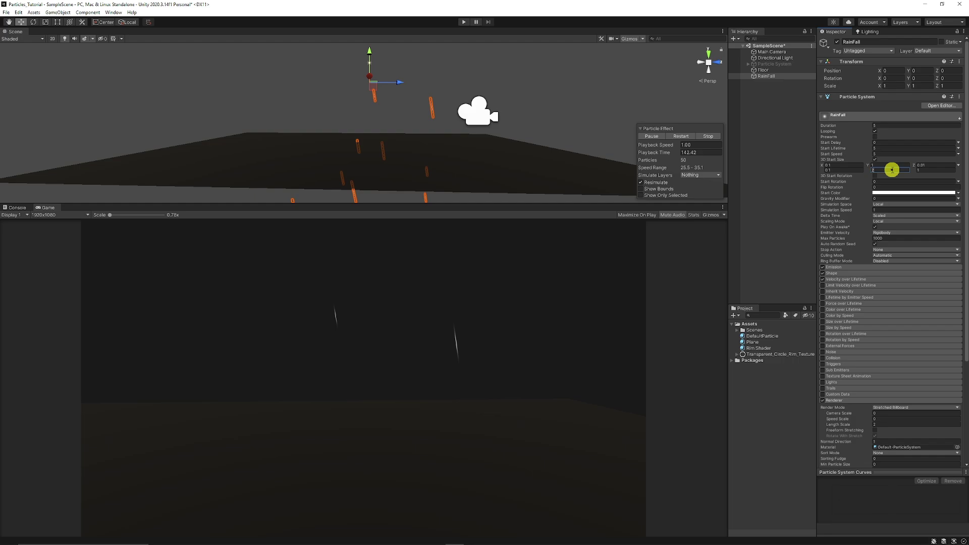
{"action": "type", "text": "2"}
{"action": "left_click", "coordinate": [936, 165]}
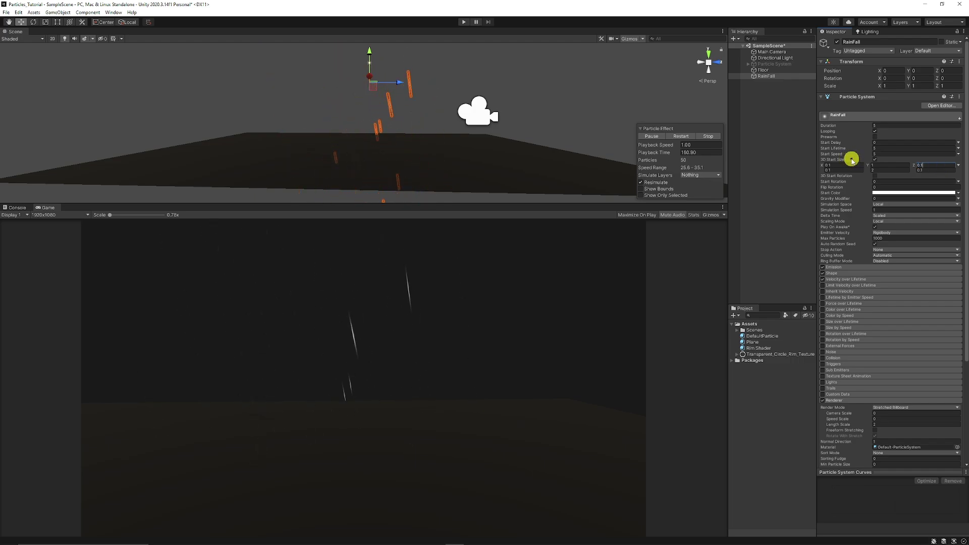
Shorten Start Lifetime to 1 and pan and orbit the Scene view down onto the floor
{"action": "left_click", "coordinate": [917, 150]}
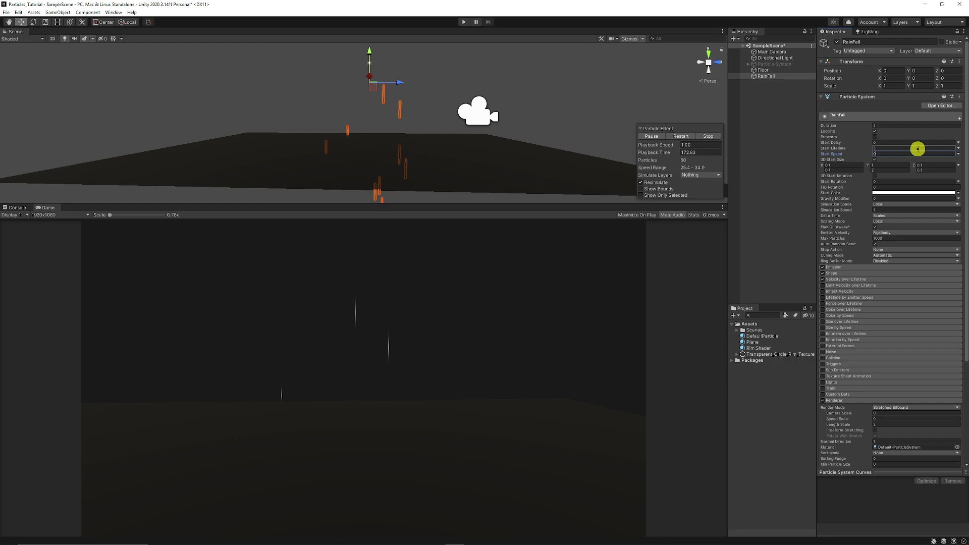
{"action": "scroll", "coordinate": [509, 165], "scroll_direction": "down", "scroll_amount": 8}
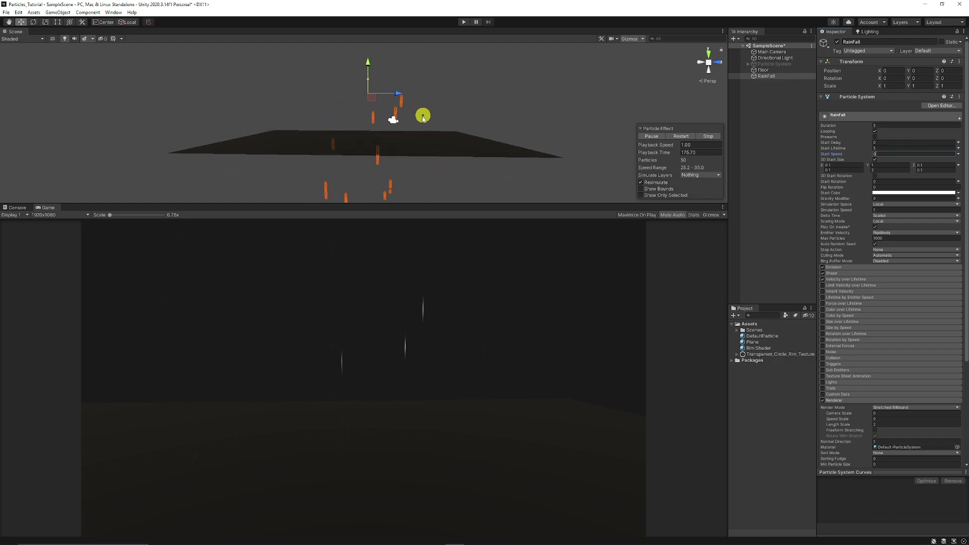
{"action": "middle_click_drag", "start_coordinate": [407, 155], "coordinate": [411, 104]}
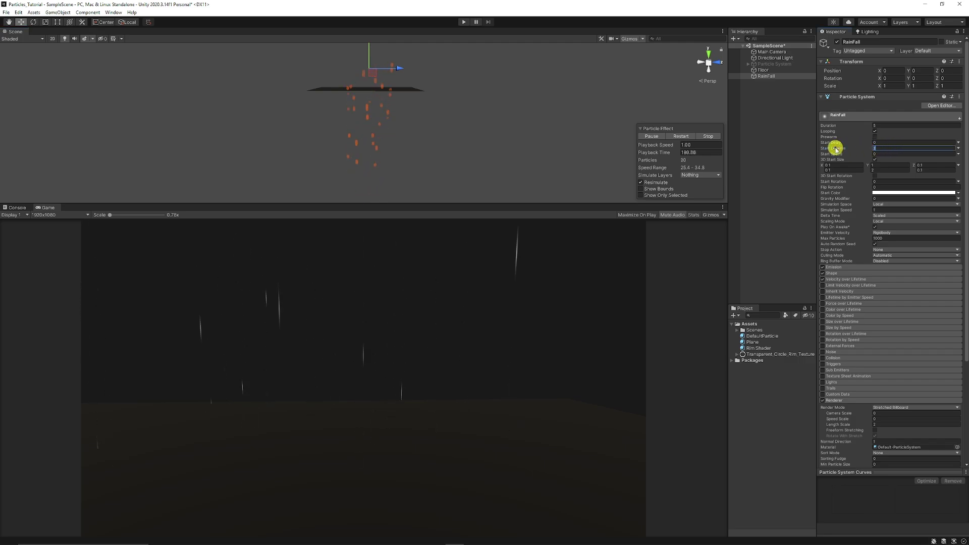
{"action": "left_click_drag", "start_coordinate": [427, 102], "coordinate": [428, 126], "text": "alt"}
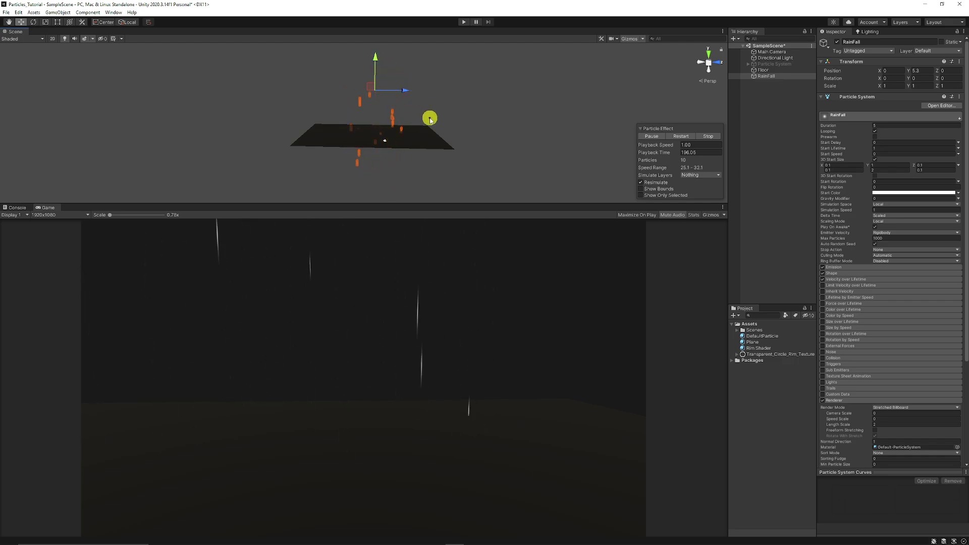
Make the Start Color semi-transparent and set Emission Rate over Time to 100
{"action": "left_click", "coordinate": [885, 193]}
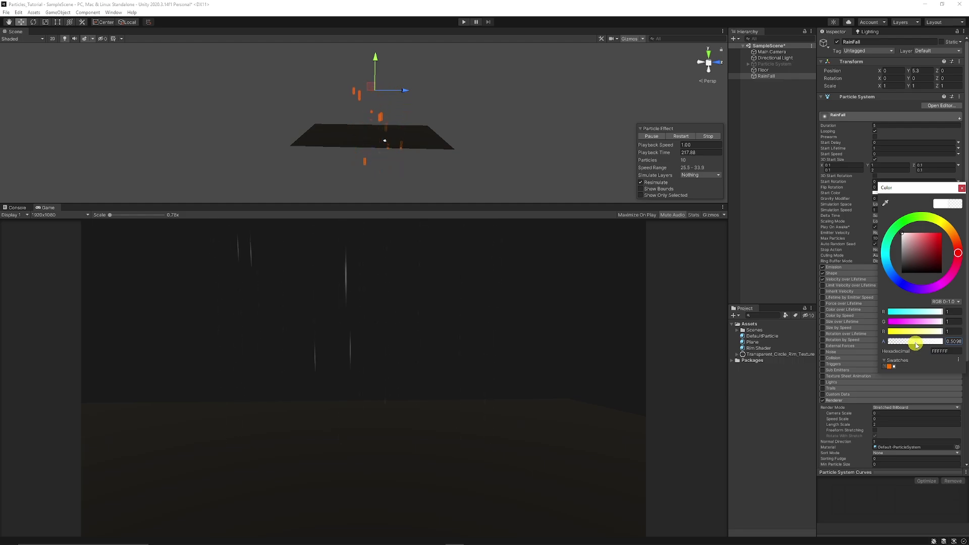
{"action": "left_click", "coordinate": [962, 189]}
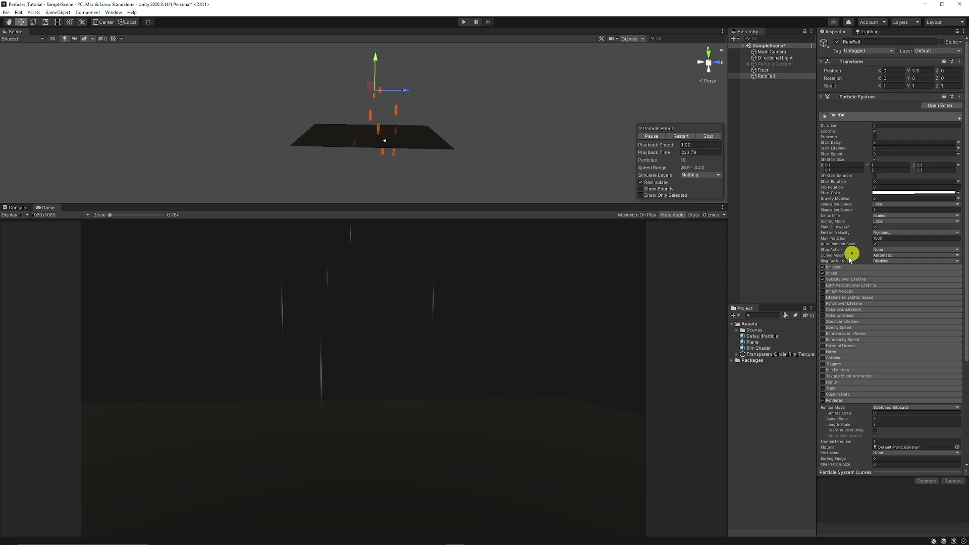
{"action": "left_click", "coordinate": [841, 267]}
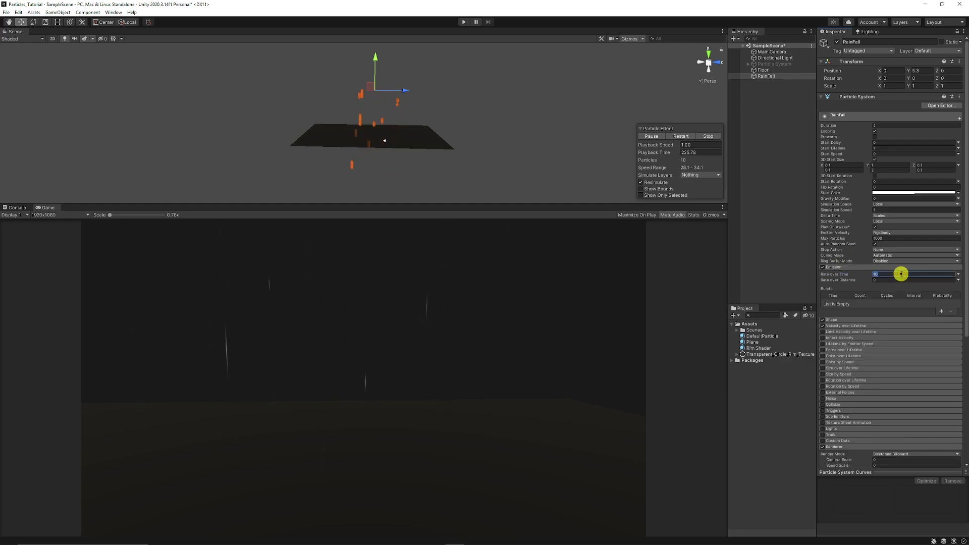
{"action": "left_click", "coordinate": [901, 274]}
{"action": "type", "text": "100"}
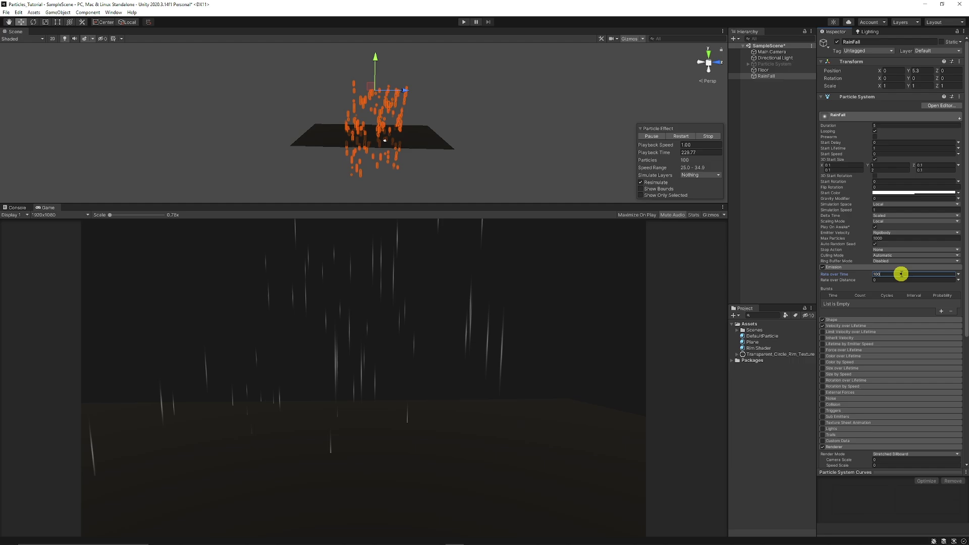
Verify the Box shape's 20 × 20 scale, then enable Color over Lifetime
{"action": "left_click", "coordinate": [843, 320]}
{"action": "left_click", "coordinate": [896, 358]}
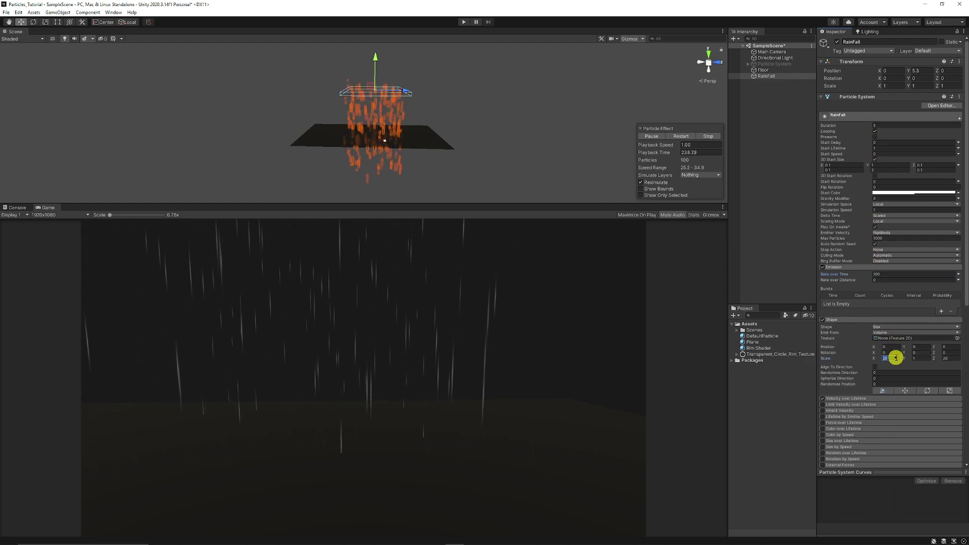
{"action": "left_click", "coordinate": [868, 320]}
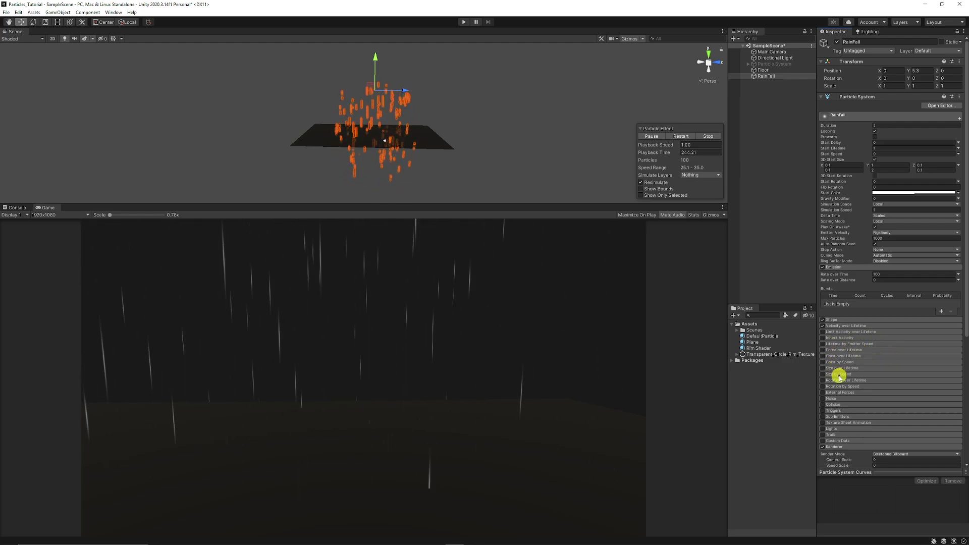
{"action": "left_click", "coordinate": [823, 356]}
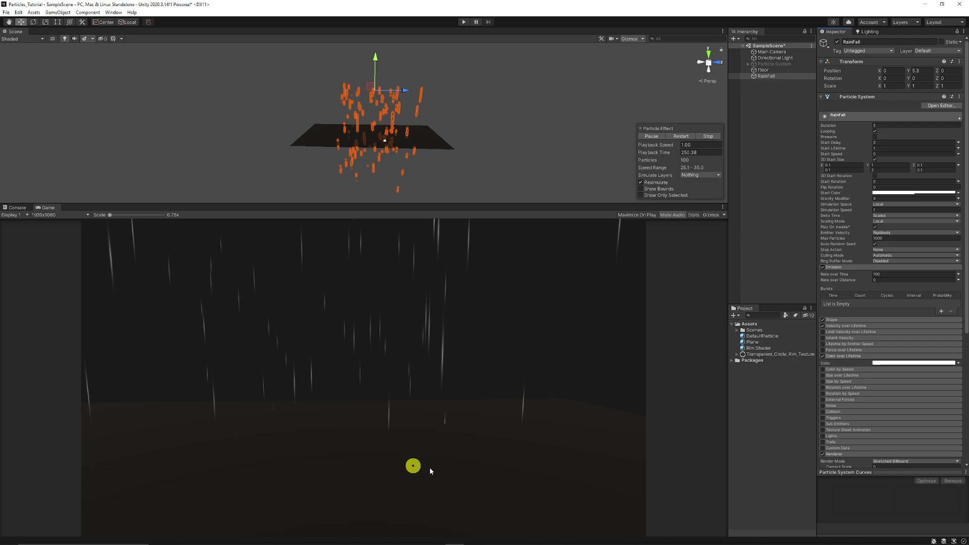
Set the Color over Lifetime gradient's start and end alpha keys to 0
{"action": "left_click", "coordinate": [893, 365]}
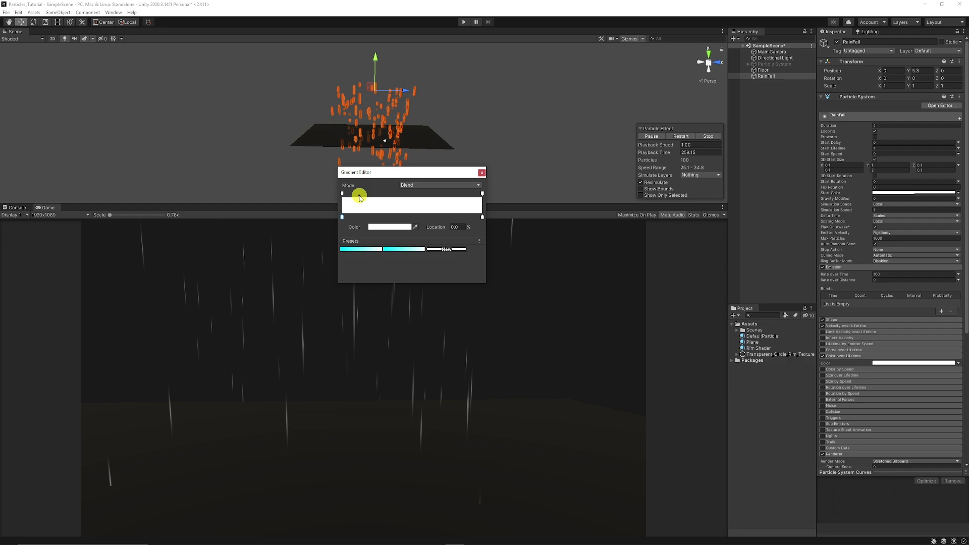
{"action": "left_click", "coordinate": [360, 196]}
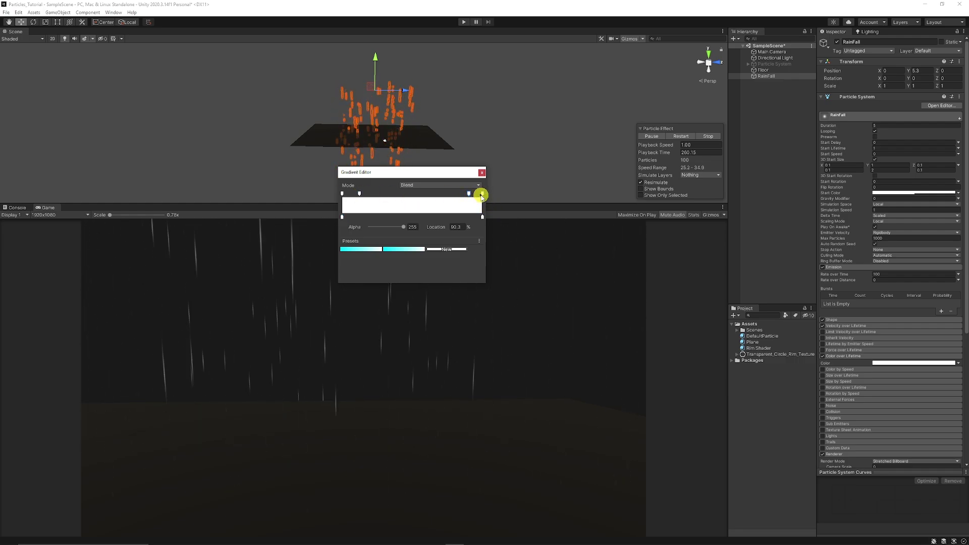
{"action": "left_click", "coordinate": [482, 194]}
{"action": "left_click_drag", "start_coordinate": [403, 227], "coordinate": [357, 230]}
{"action": "left_click", "coordinate": [343, 195]}
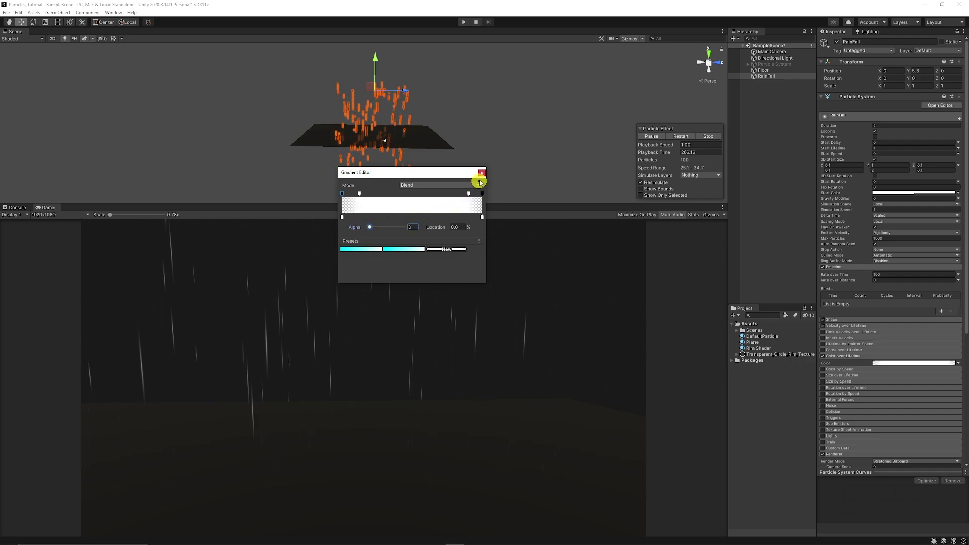
{"action": "left_click", "coordinate": [480, 176]}
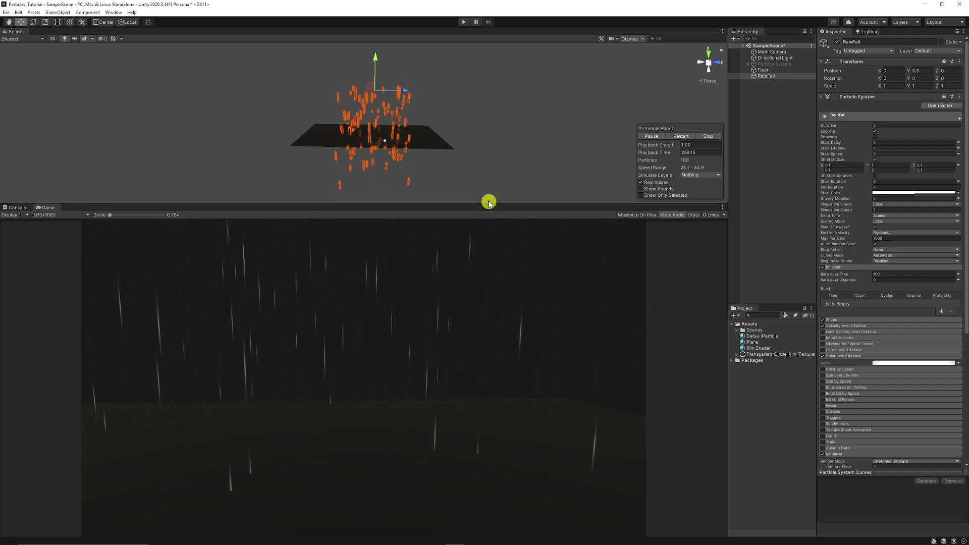
Enable the Collision module and change its Type from Planes to World
{"action": "left_click", "coordinate": [830, 404]}
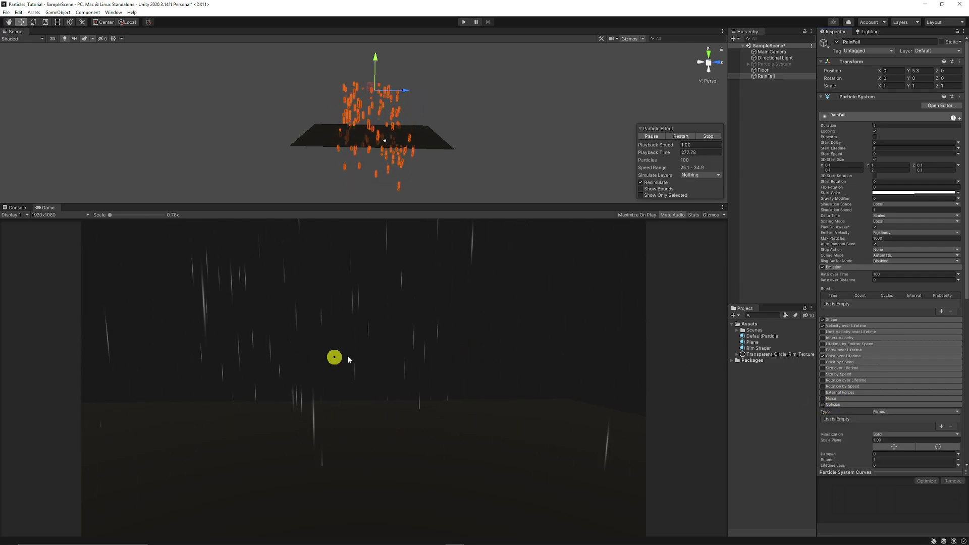
{"action": "scroll", "coordinate": [905, 396], "scroll_direction": "down", "scroll_amount": 5}
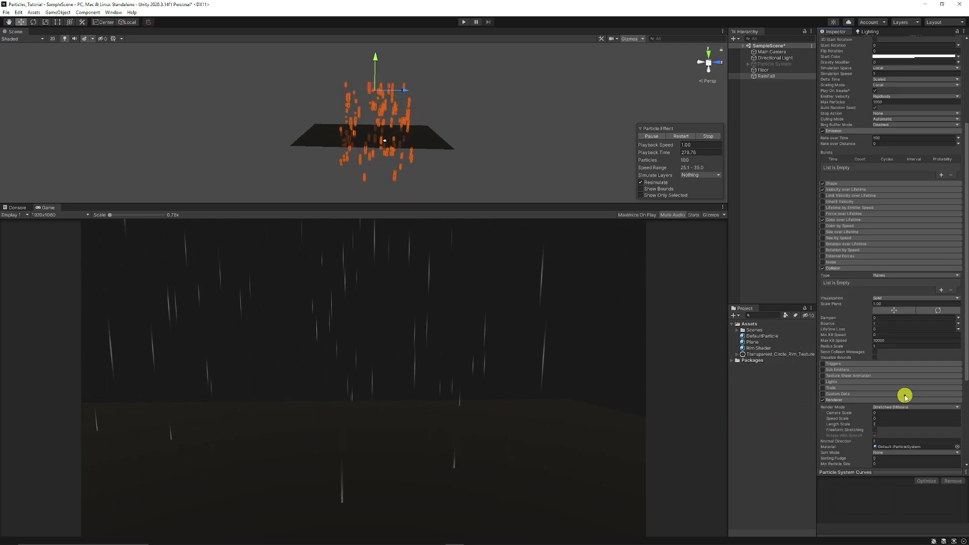
{"action": "left_click", "coordinate": [887, 276]}
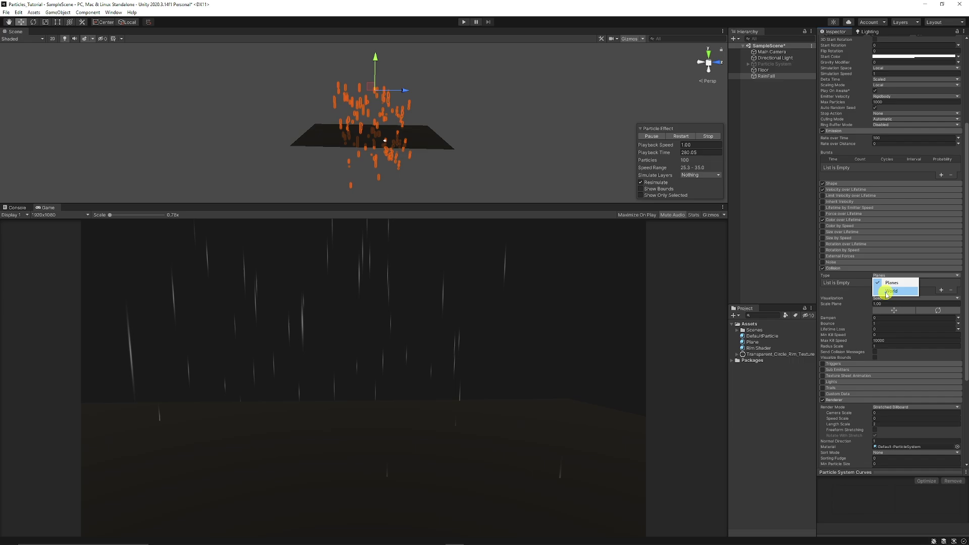
{"action": "left_click", "coordinate": [891, 291]}
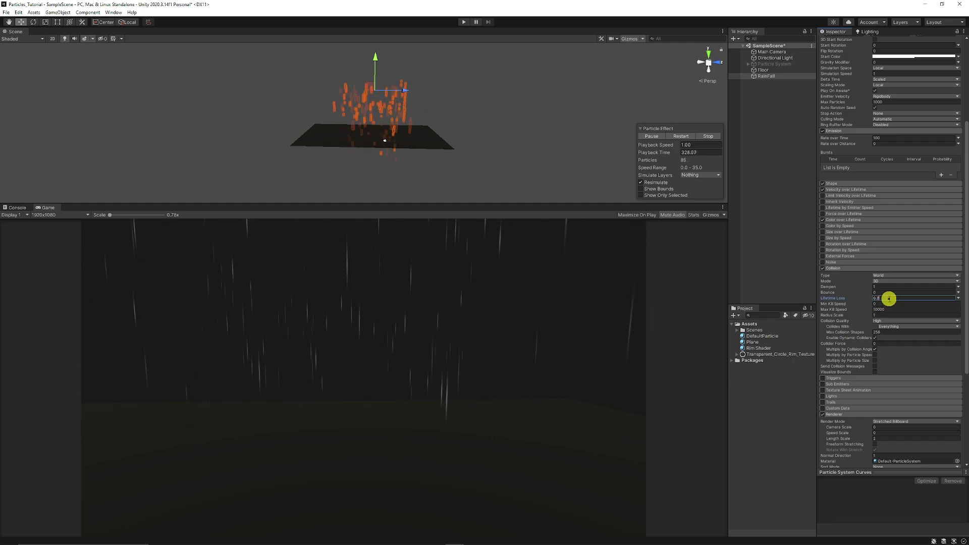
Enable Sub Emitters and add a new sub-emitter triggered on Collision
{"action": "left_click", "coordinate": [833, 268]}
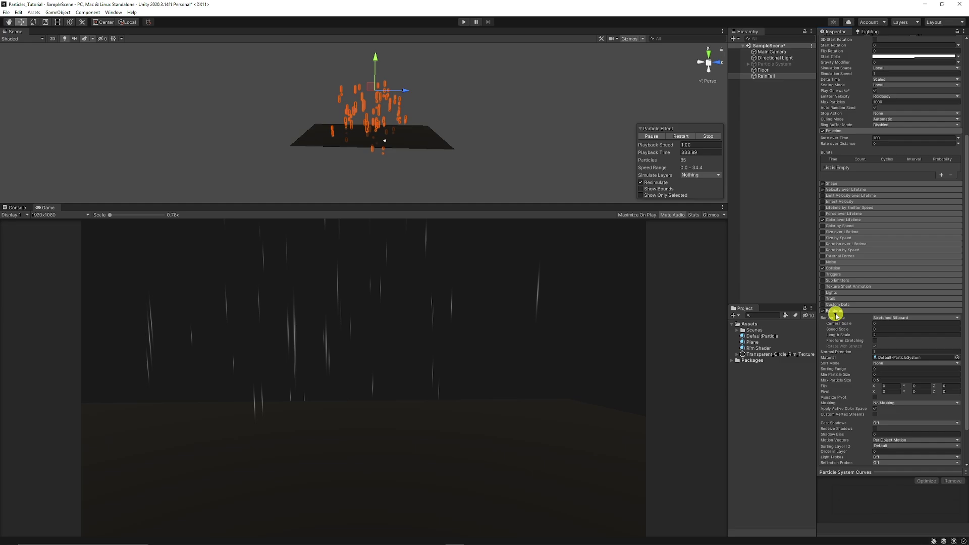
{"action": "left_click", "coordinate": [833, 313]}
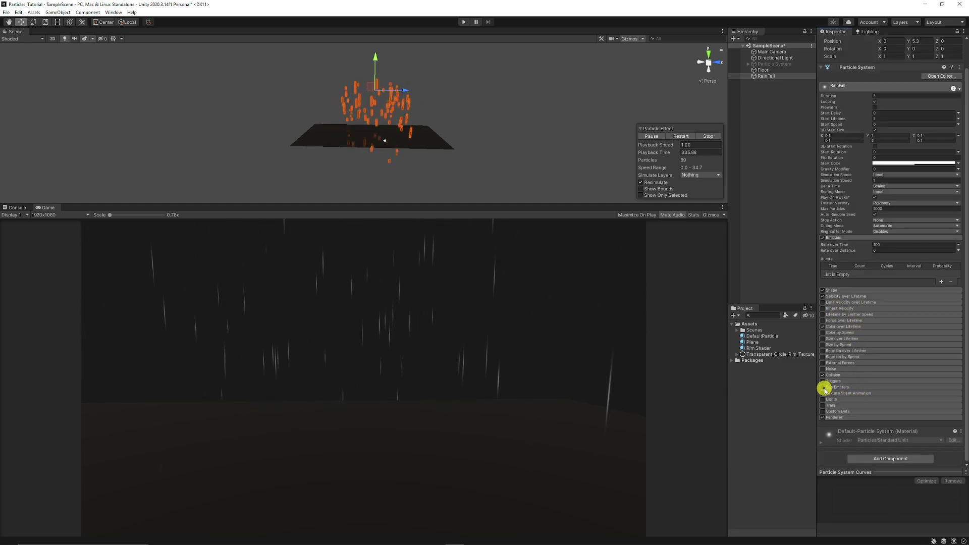
{"action": "left_click", "coordinate": [842, 387]}
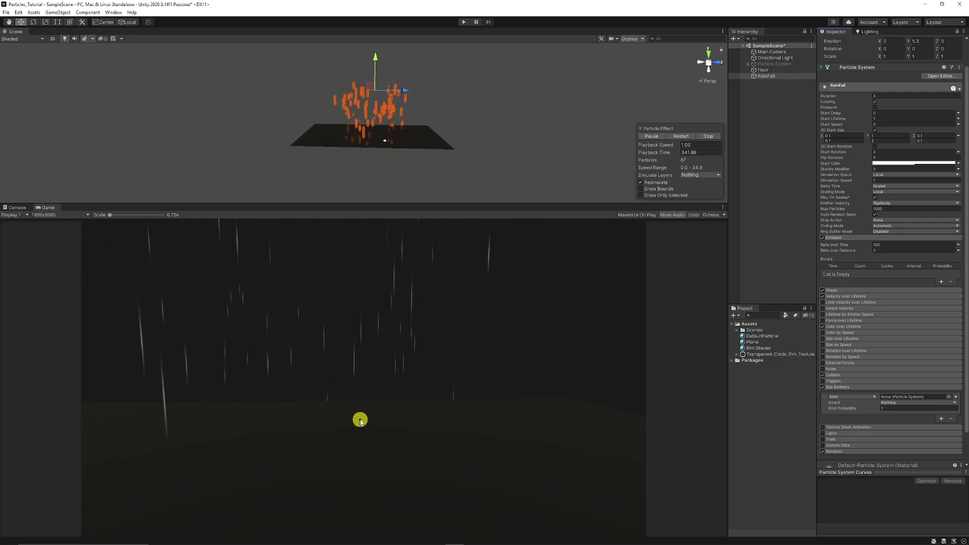
{"action": "left_click", "coordinate": [847, 397]}
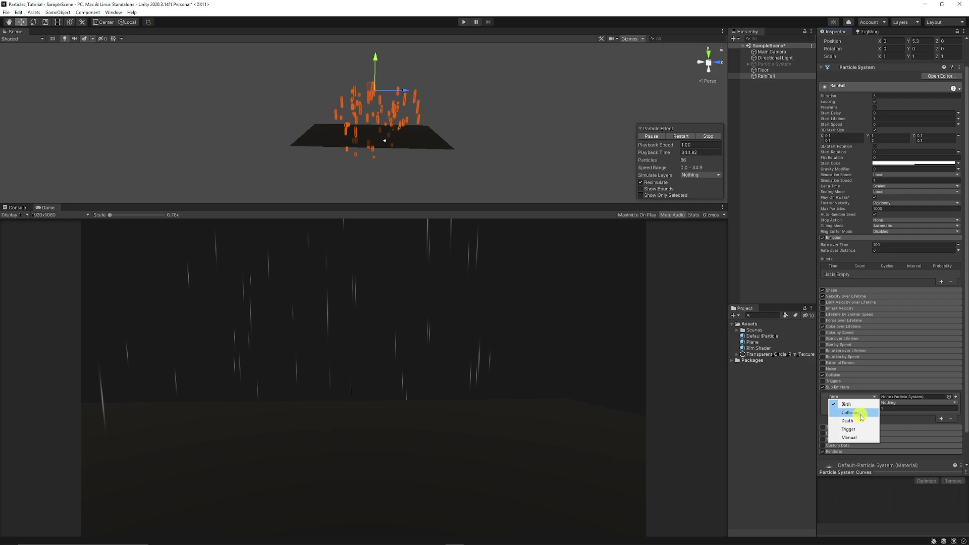
{"action": "left_click", "coordinate": [852, 413]}
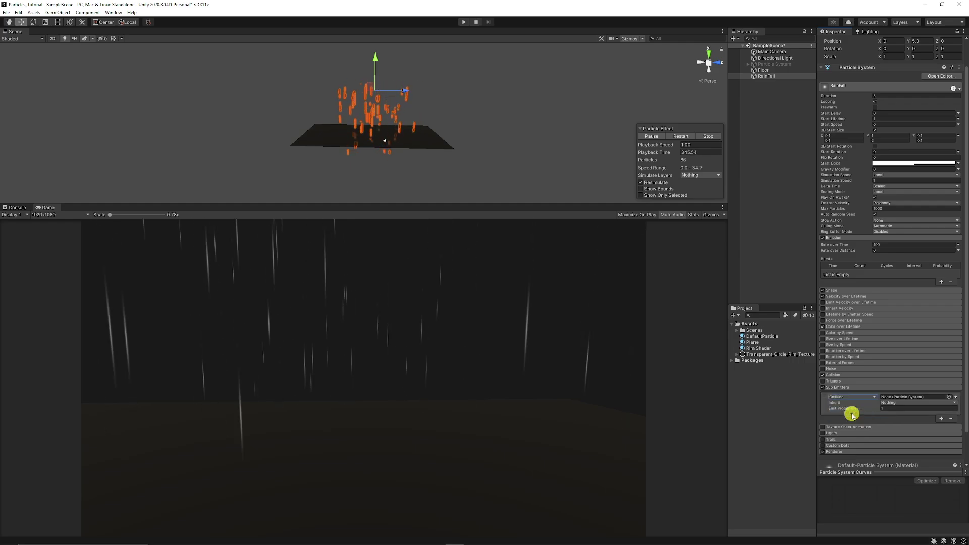
{"action": "left_click", "coordinate": [956, 397]}
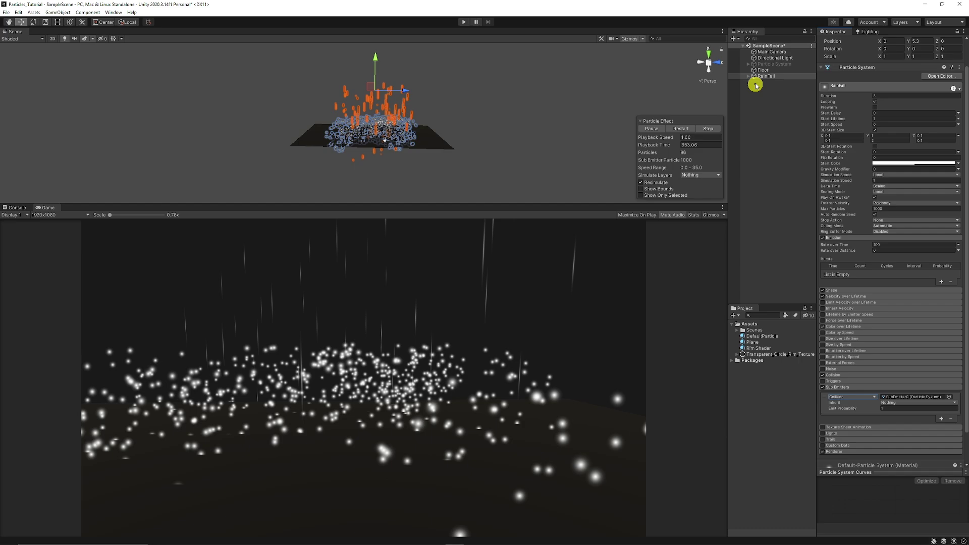
Rename RainFall's child SubEmitter0 to Splash
{"action": "left_click", "coordinate": [749, 76]}
{"action": "left_click", "coordinate": [771, 82]}
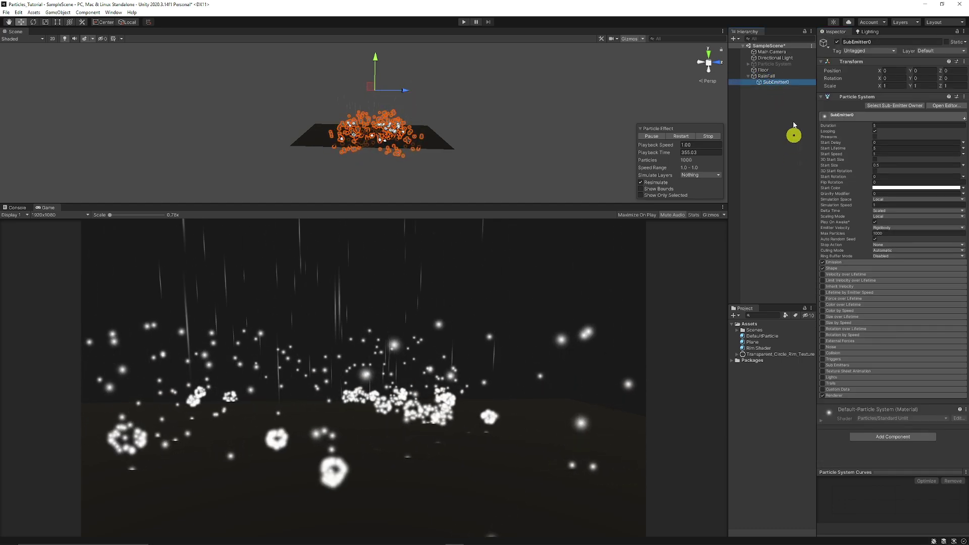
{"action": "left_click", "coordinate": [782, 82]}
{"action": "type", "text": "Splash"}
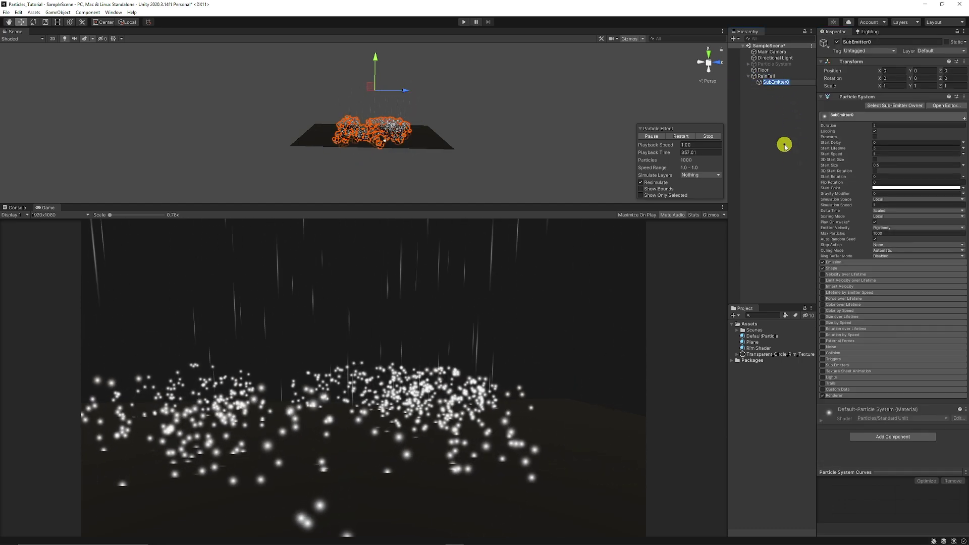
{"action": "key", "text": "Return"}
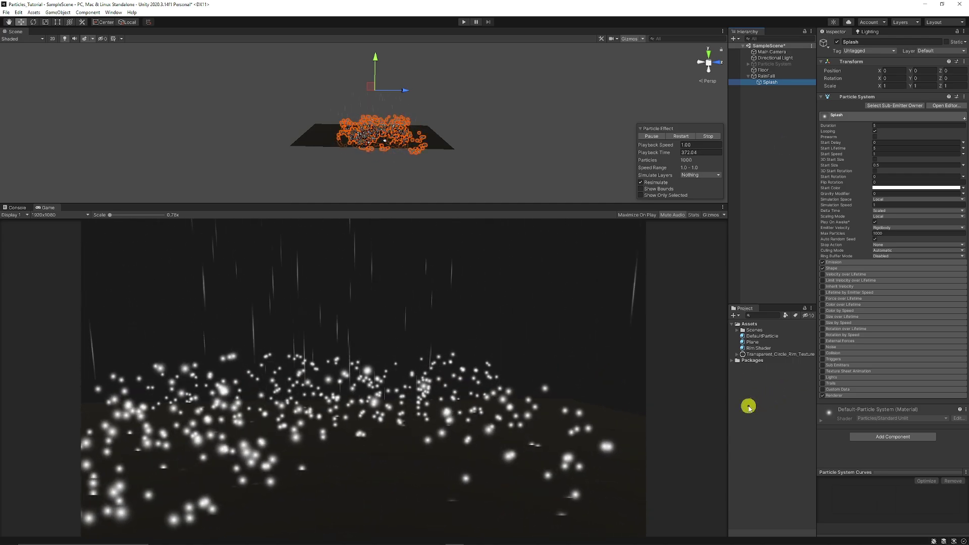
Preview Transparent_Circle_Rim_Texture at a larger size, then select the Rim Shader material
{"action": "left_click", "coordinate": [780, 354]}
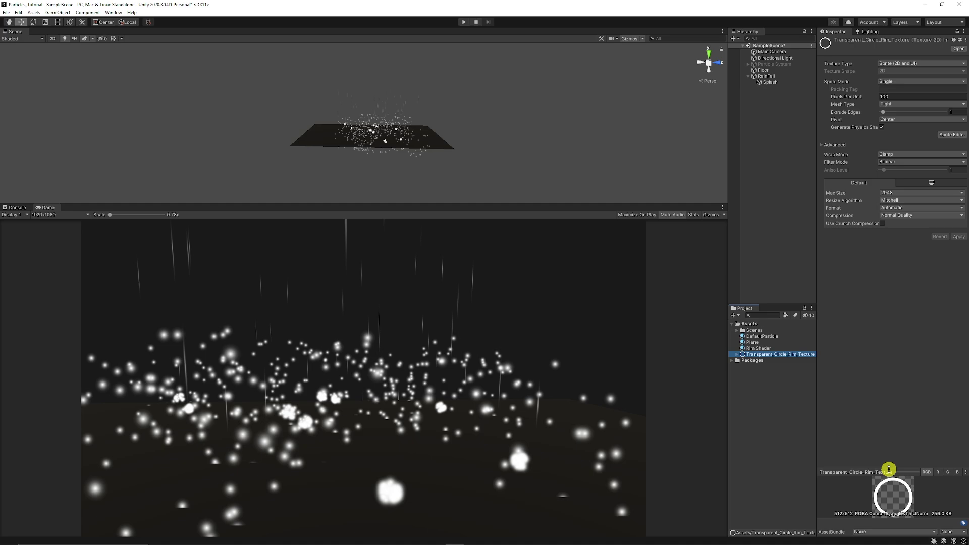
{"action": "left_click_drag", "start_coordinate": [890, 470], "coordinate": [881, 323]}
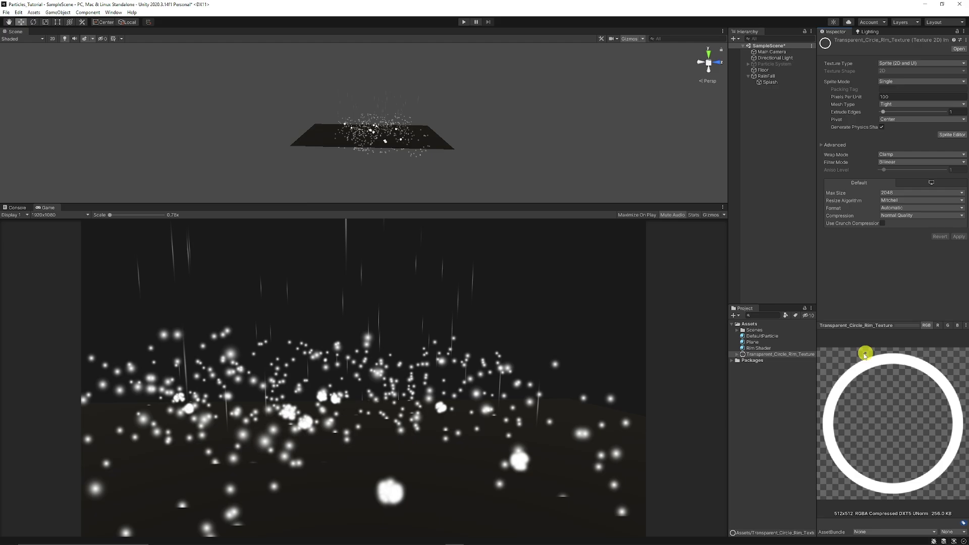
{"action": "left_click", "coordinate": [760, 348]}
Inspect the Rim Shader material's Albedo colour in its colour picker
{"action": "right_click", "coordinate": [762, 394]}
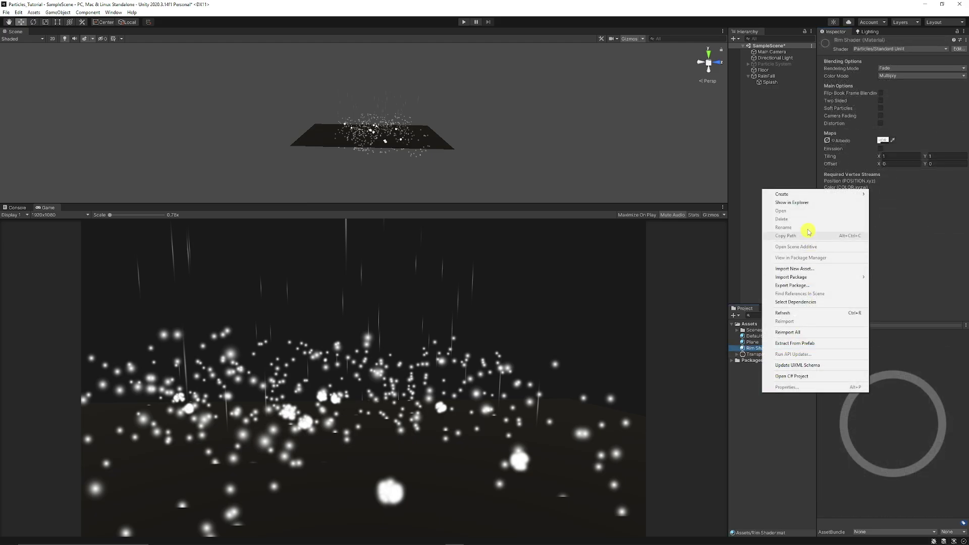
{"action": "mouse_move", "coordinate": [801, 195]}
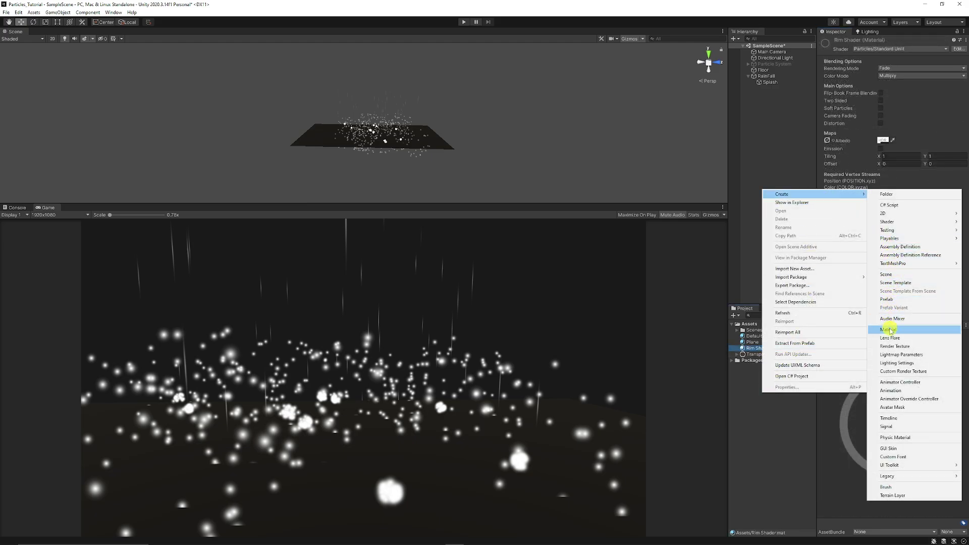
{"action": "left_click", "coordinate": [745, 348]}
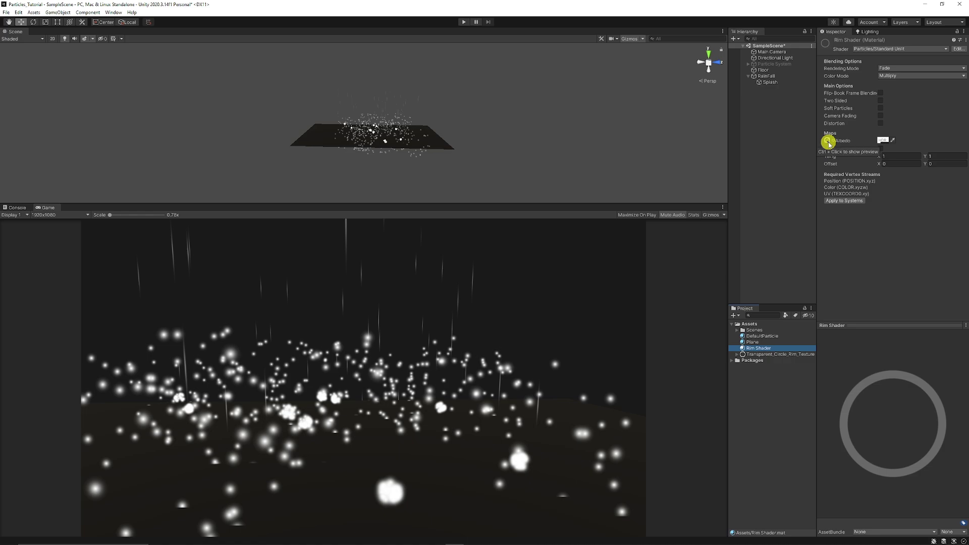
{"action": "left_click", "coordinate": [883, 141]}
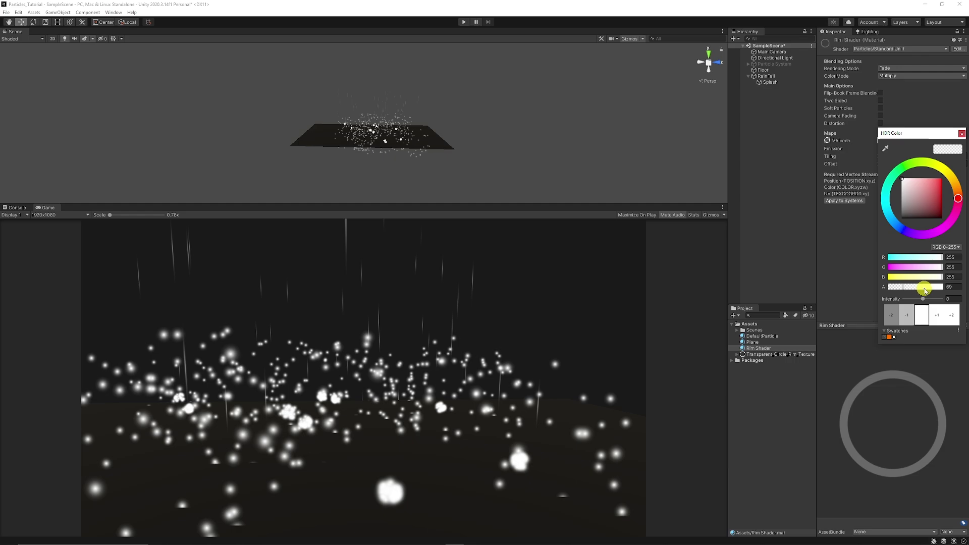
{"action": "left_click", "coordinate": [962, 134]}
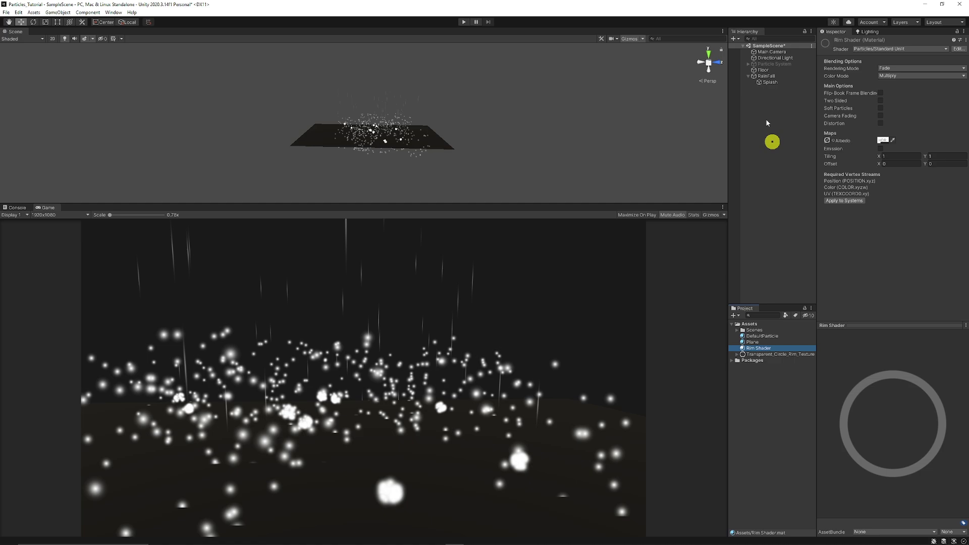
Assign the Rim Shader material to the Splash particle system's Renderer
{"action": "left_click", "coordinate": [771, 84]}
{"action": "scroll", "coordinate": [848, 265], "scroll_direction": "down", "scroll_amount": 5}
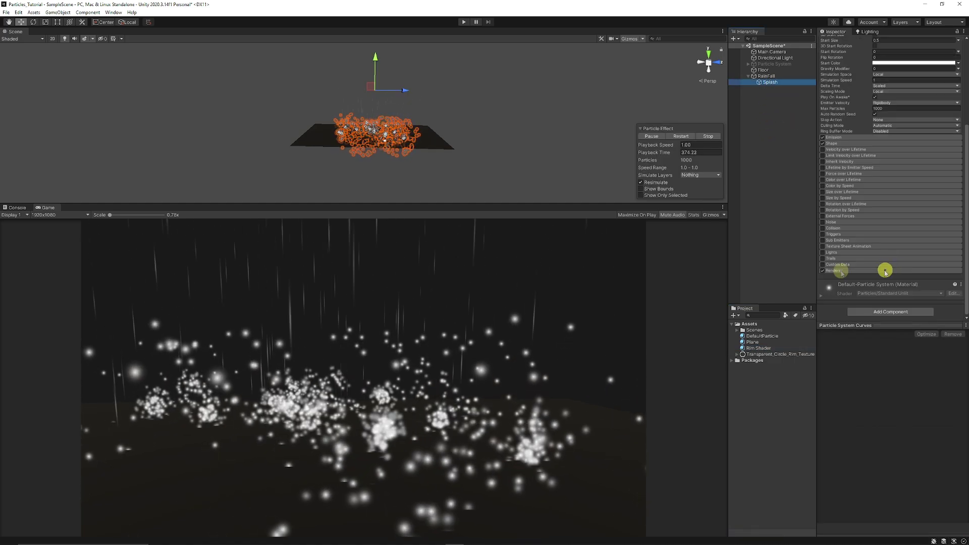
{"action": "left_click", "coordinate": [857, 268]}
{"action": "scroll", "coordinate": [858, 268], "scroll_direction": "down", "scroll_amount": 5}
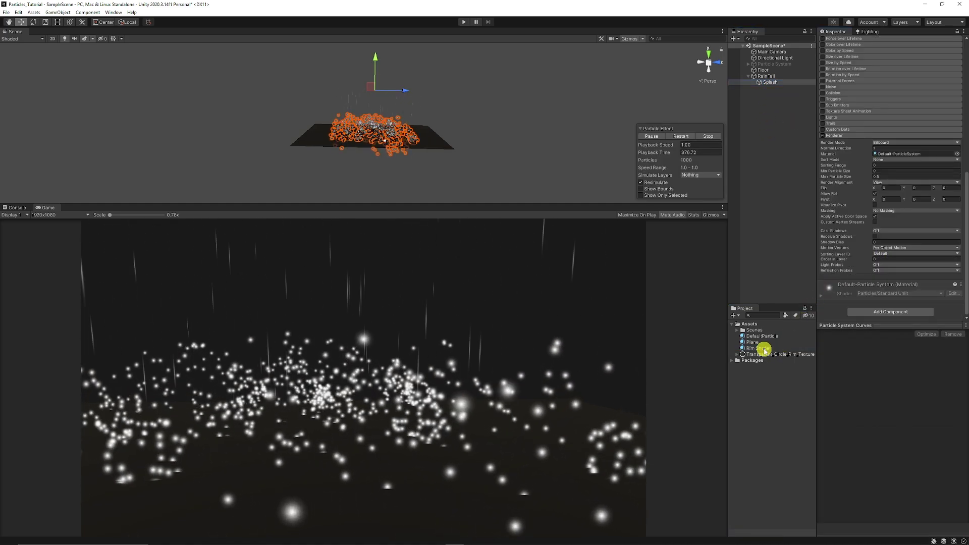
{"action": "left_click_drag", "start_coordinate": [764, 349], "coordinate": [899, 153]}
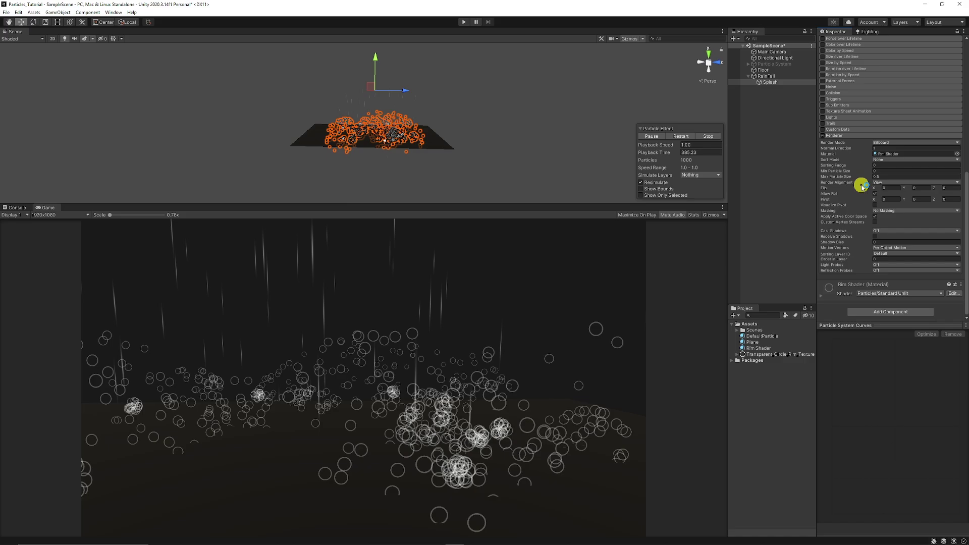
{"action": "scroll", "coordinate": [3, 316], "scroll_direction": "down", "scroll_amount": 6}
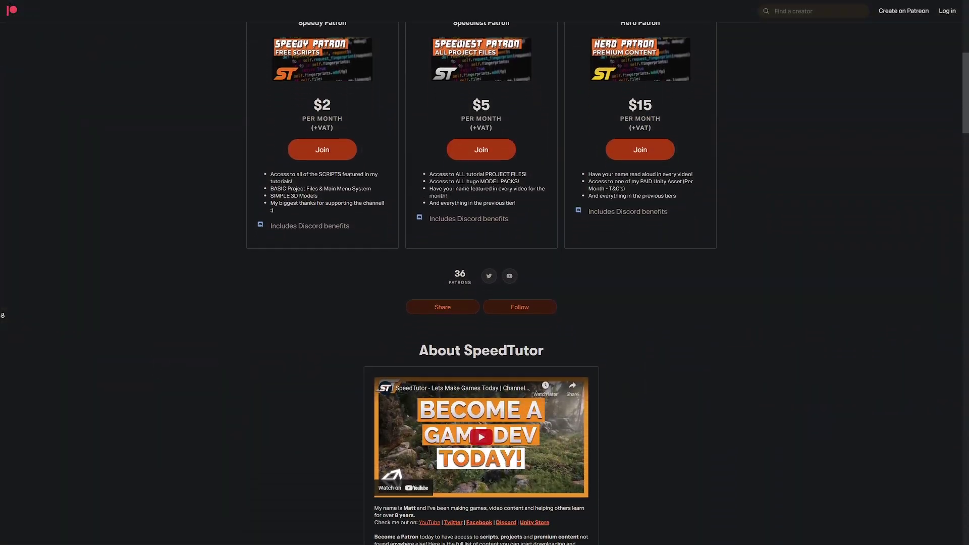
{"action": "scroll", "coordinate": [2, 315], "scroll_direction": "down", "scroll_amount": 7}
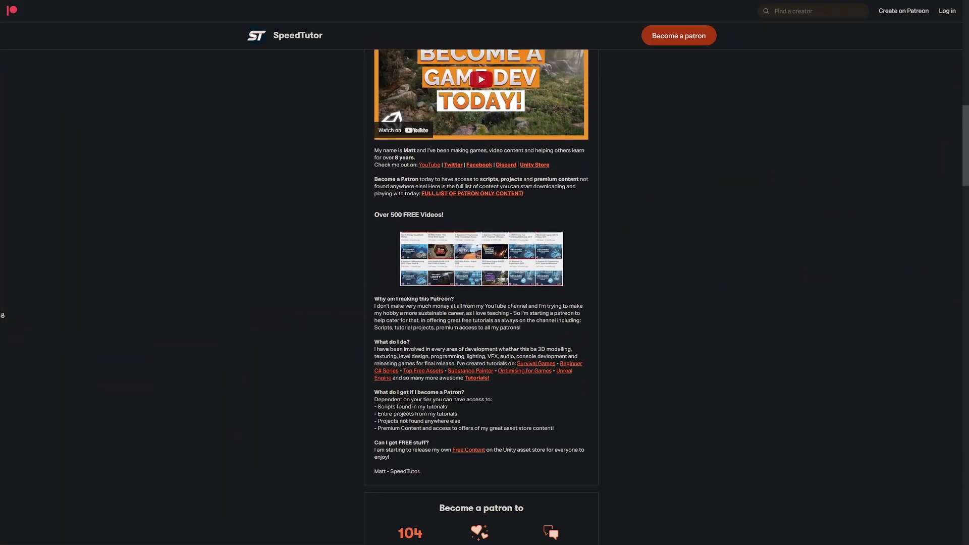
{"action": "scroll", "coordinate": [3, 316], "scroll_direction": "down", "scroll_amount": 7}
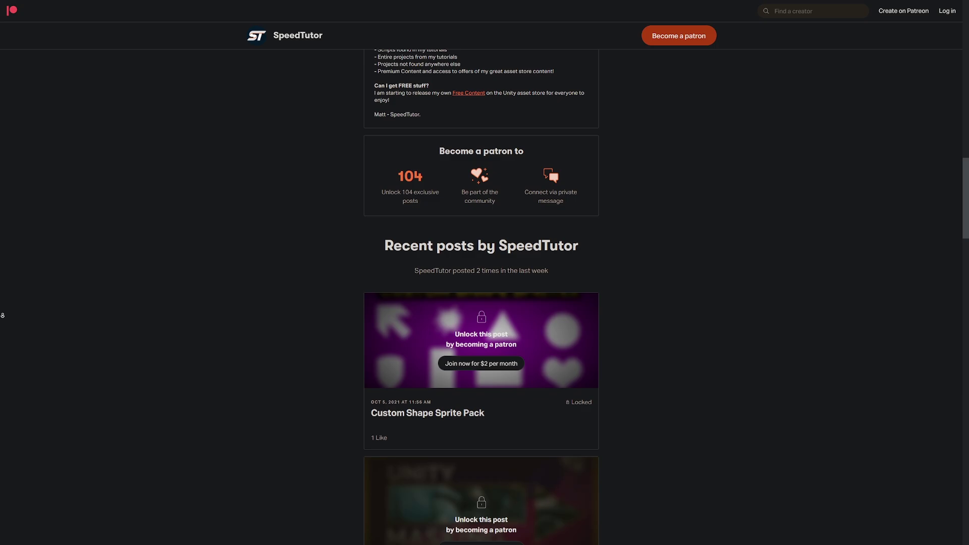
{"action": "scroll", "coordinate": [2, 316], "scroll_direction": "down", "scroll_amount": 7}
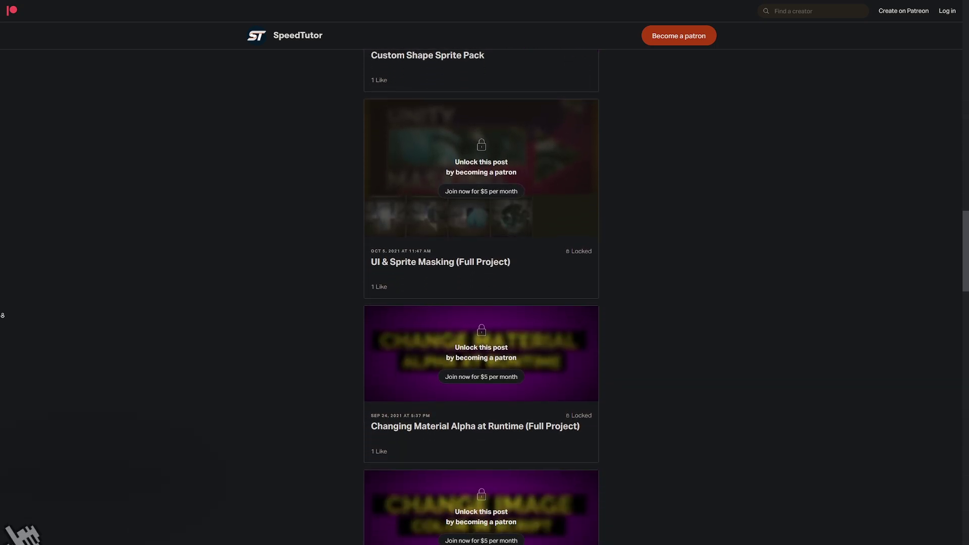
{"action": "scroll", "coordinate": [2, 315], "scroll_direction": "down", "scroll_amount": 7}
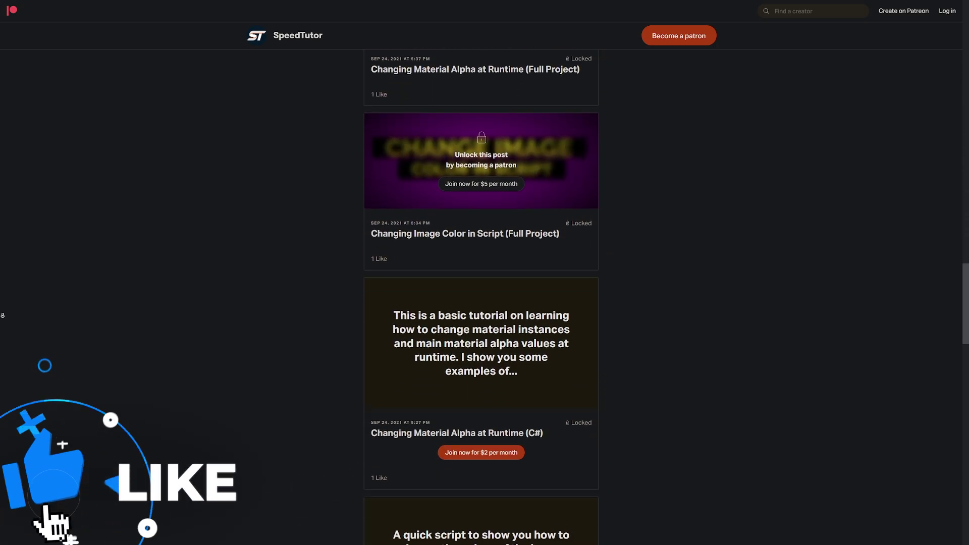
{"action": "scroll", "coordinate": [3, 315], "scroll_direction": "down", "scroll_amount": 5}
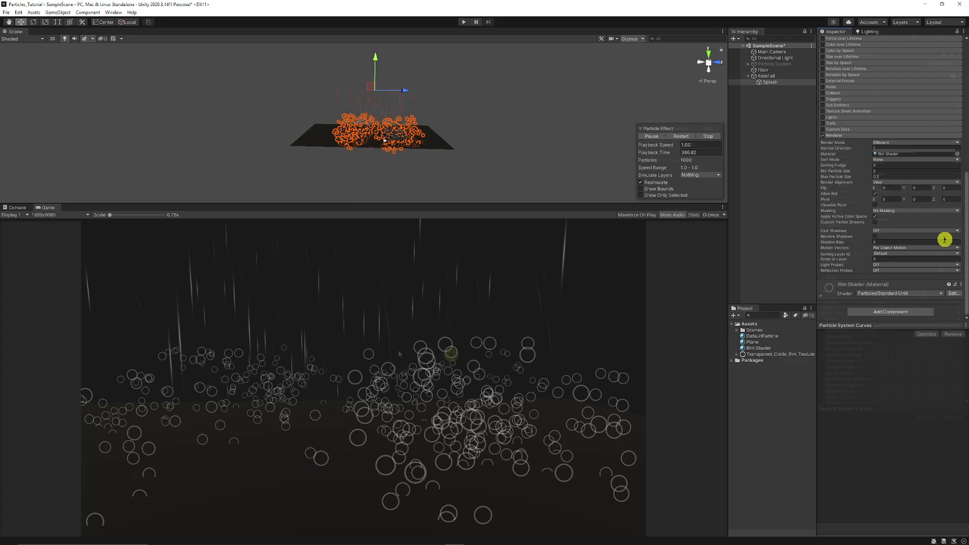
Set the Splash Renderer's Render Mode to Horizontal Billboard
{"action": "left_click", "coordinate": [885, 143]}
{"action": "left_click", "coordinate": [905, 166]}
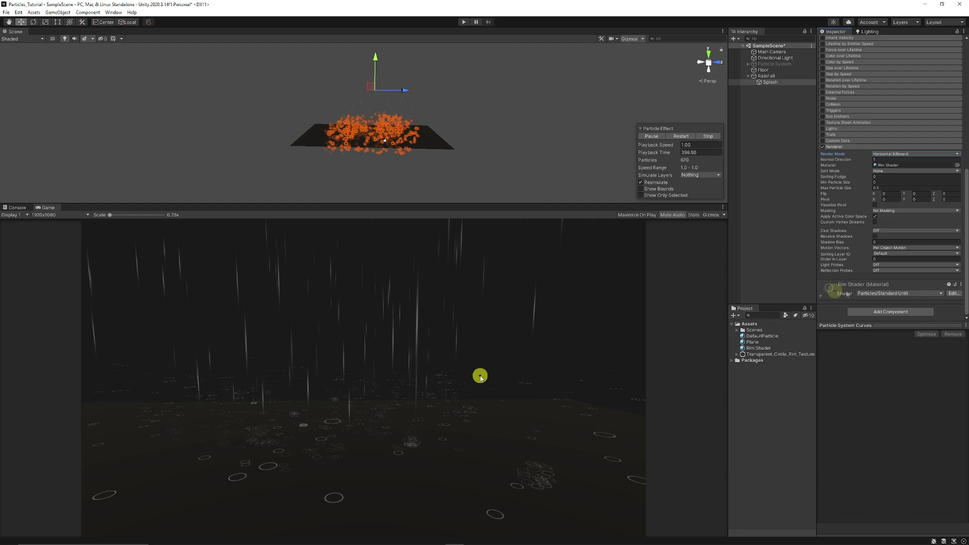
Set Splash Duration 2, Start Lifetime 2, Start Speed 0 and Simulation Speed 2
{"action": "scroll", "coordinate": [892, 198], "scroll_direction": "up", "scroll_amount": 10}
{"action": "left_click", "coordinate": [890, 125]}
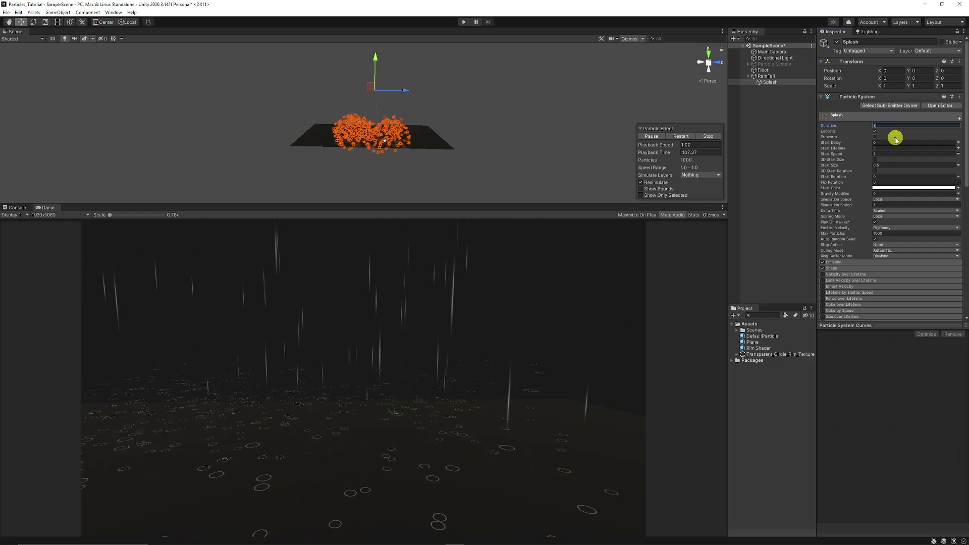
{"action": "left_click", "coordinate": [895, 148]}
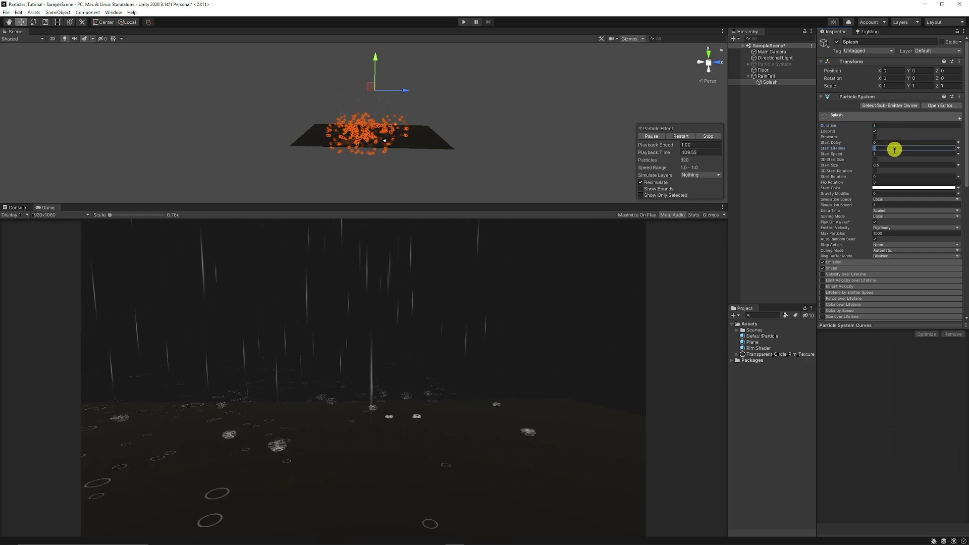
{"action": "type", "text": "2"}
{"action": "left_click", "coordinate": [889, 154]}
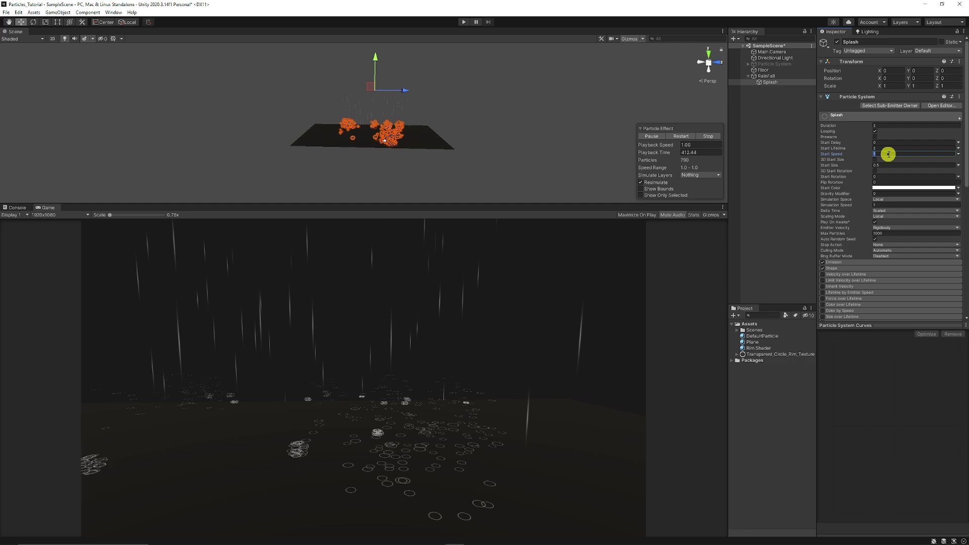
{"action": "type", "text": "0"}
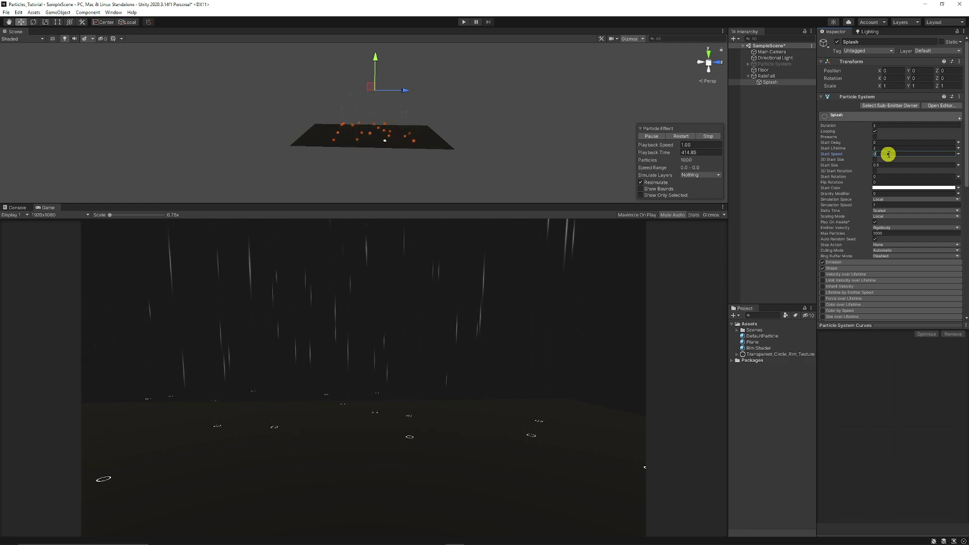
{"action": "left_click", "coordinate": [876, 160]}
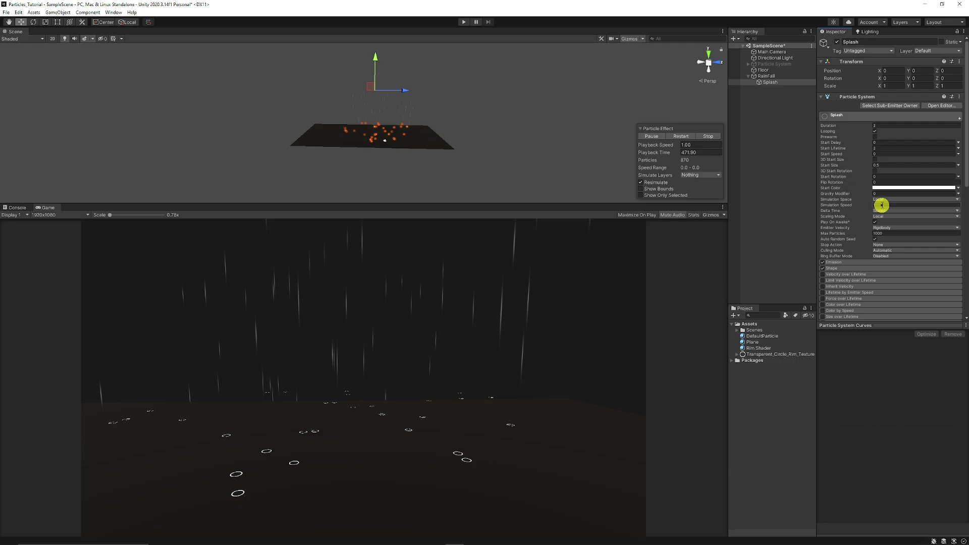
{"action": "left_click", "coordinate": [881, 205]}
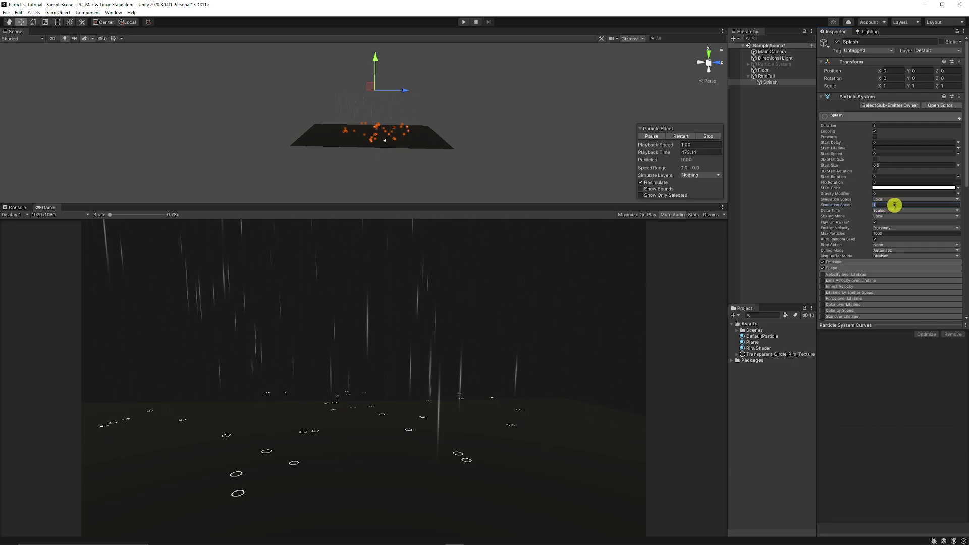
{"action": "type", "text": "2"}
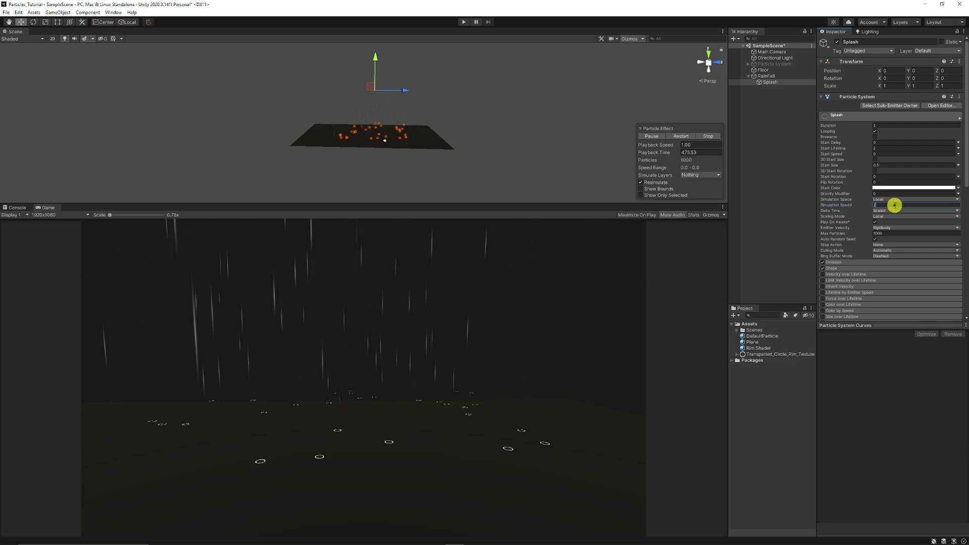
Check the Splash Emission burst count of 30, then collapse the Emission module
{"action": "left_click", "coordinate": [860, 263]}
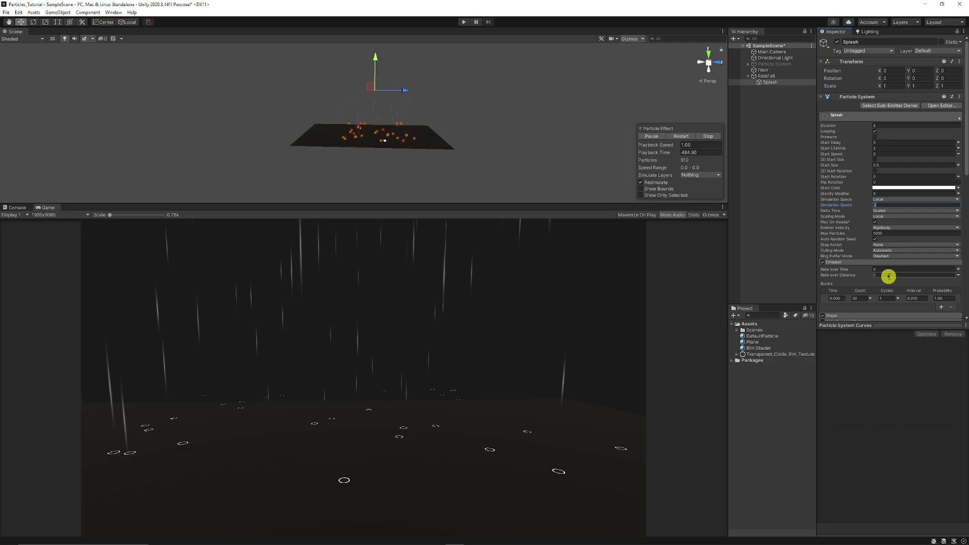
{"action": "scroll", "coordinate": [888, 275], "scroll_direction": "down", "scroll_amount": 3}
{"action": "left_click", "coordinate": [866, 235]}
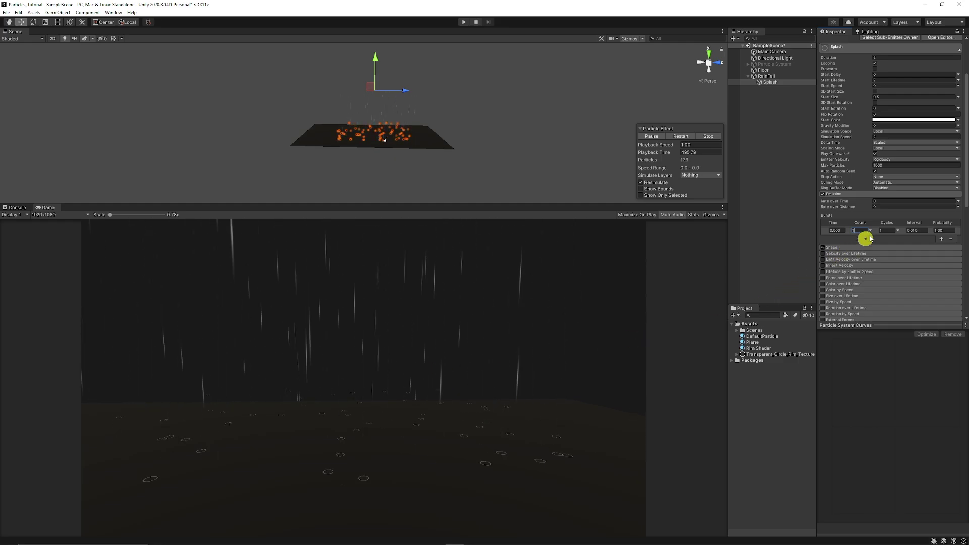
{"action": "left_click", "coordinate": [847, 195]}
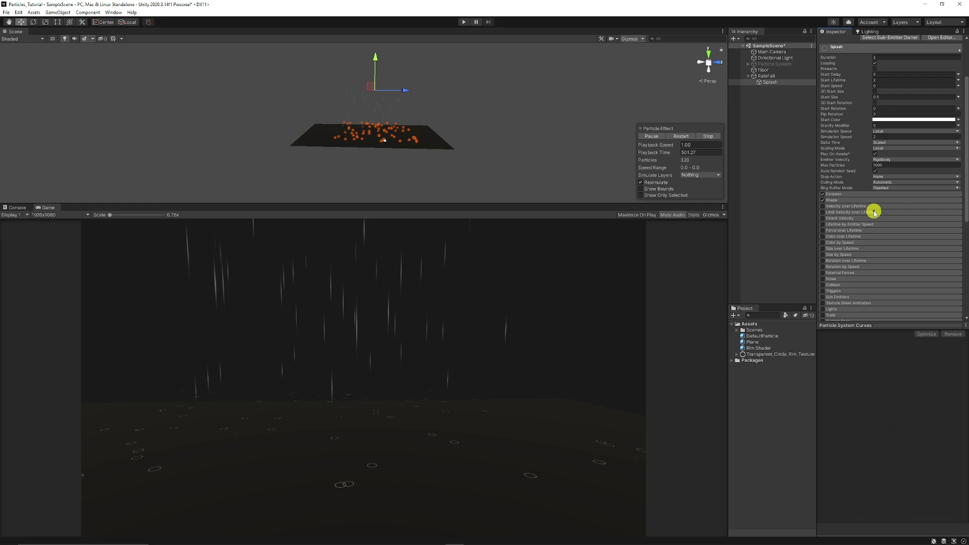
Set the Splash emitter Shape to Box
{"action": "left_click", "coordinate": [908, 199]}
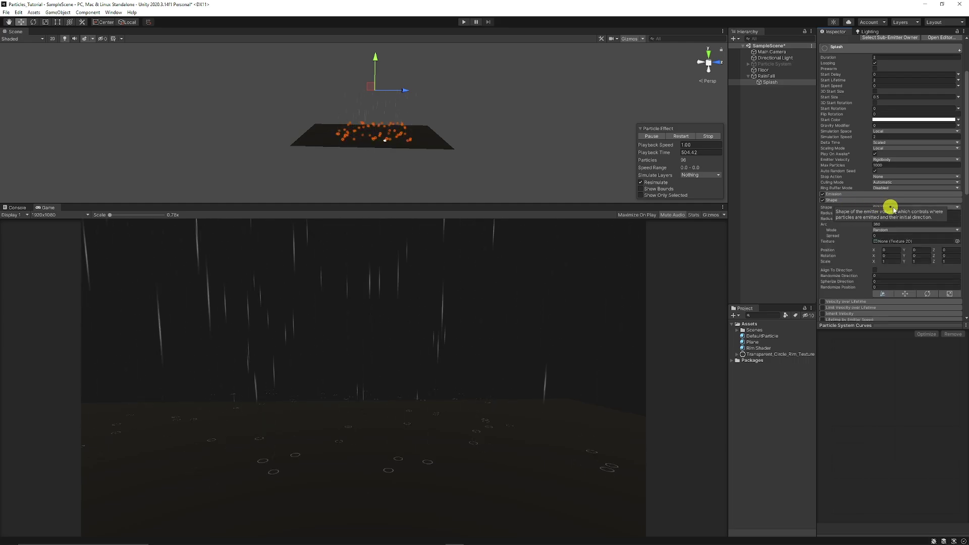
{"action": "left_click", "coordinate": [899, 208]}
{"action": "left_click", "coordinate": [896, 247]}
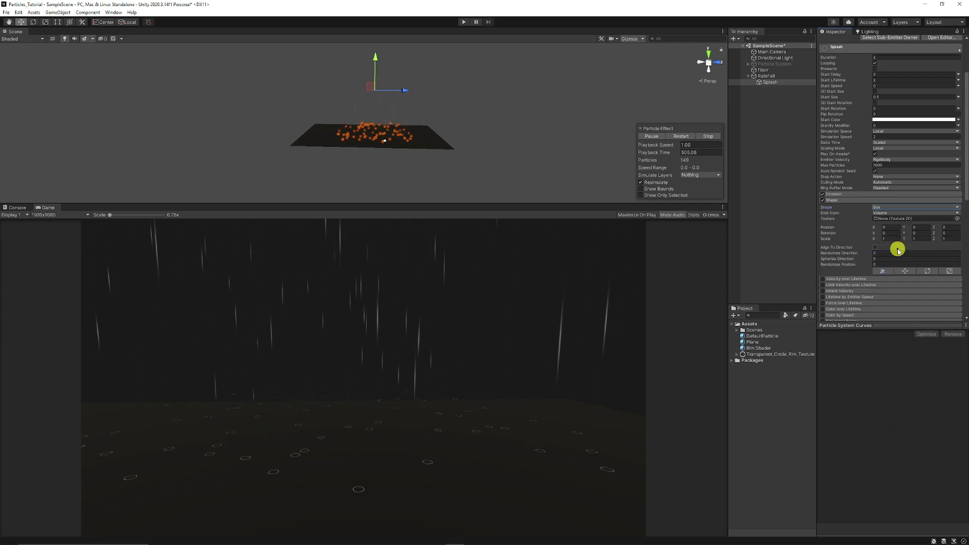
{"action": "left_click", "coordinate": [837, 201]}
Enable Color over Lifetime on Splash and adjust its gradient's end-of-life key
{"action": "left_click", "coordinate": [841, 237]}
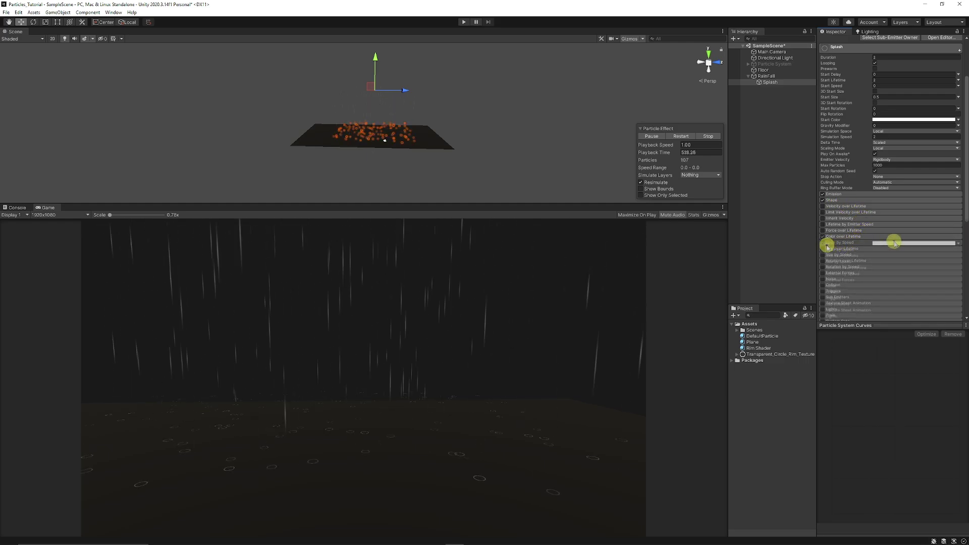
{"action": "left_click", "coordinate": [889, 243]}
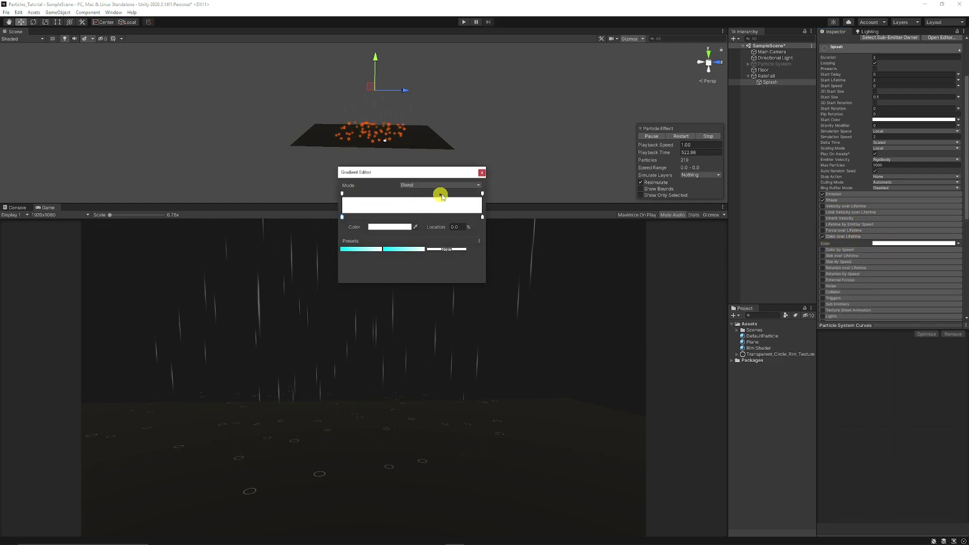
{"action": "left_click", "coordinate": [484, 194]}
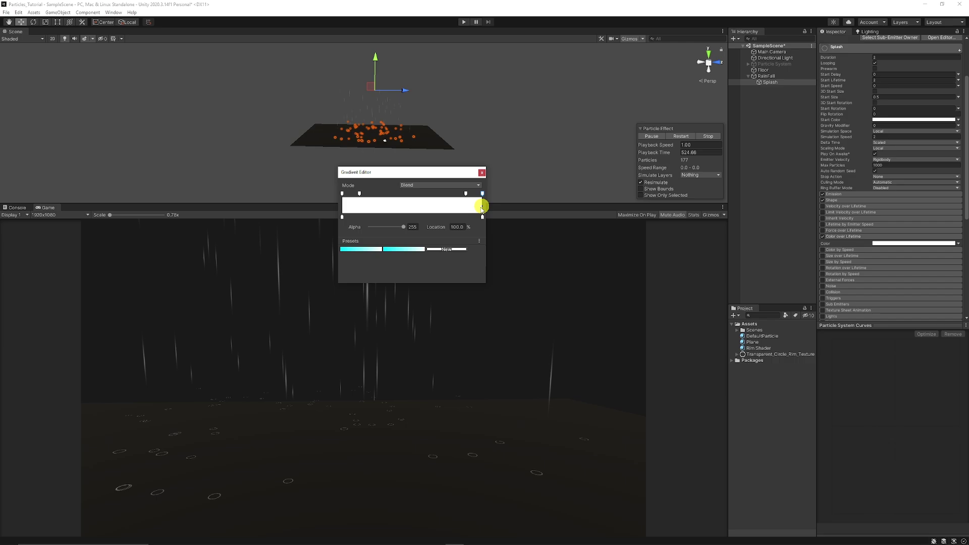
{"action": "left_click", "coordinate": [418, 250]}
{"action": "left_click", "coordinate": [558, 275]}
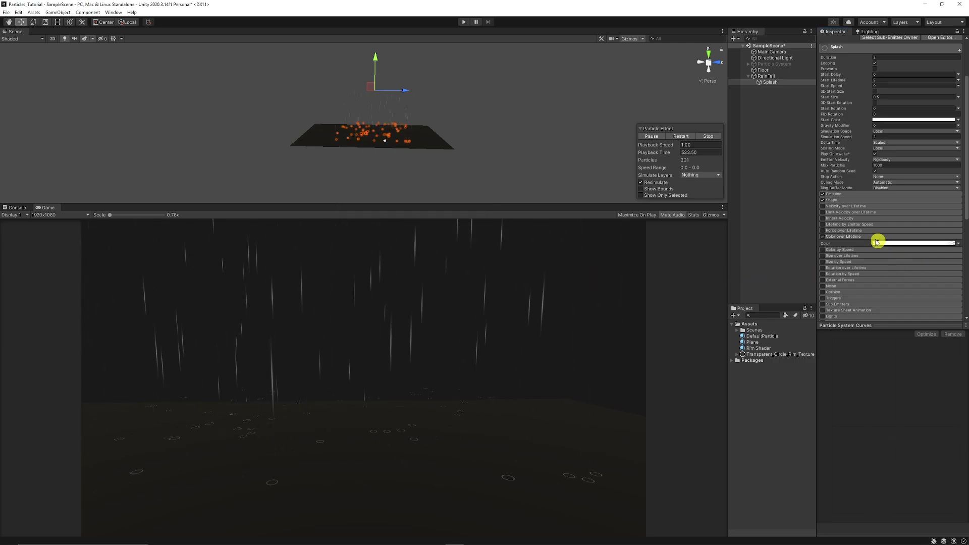
{"action": "left_click", "coordinate": [859, 237]}
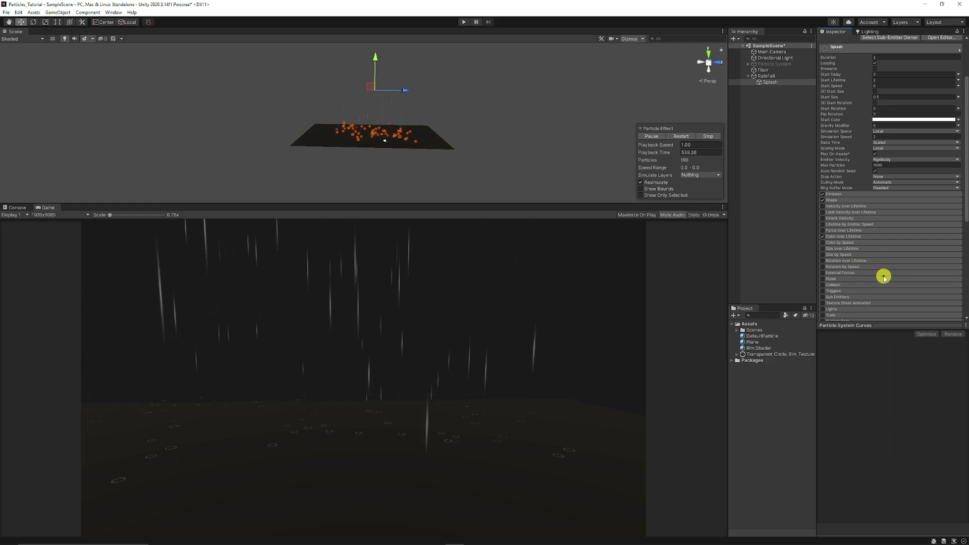
Enable Size over Lifetime on Splash with a linear curve rising from 0 to 1
{"action": "left_click", "coordinate": [824, 250]}
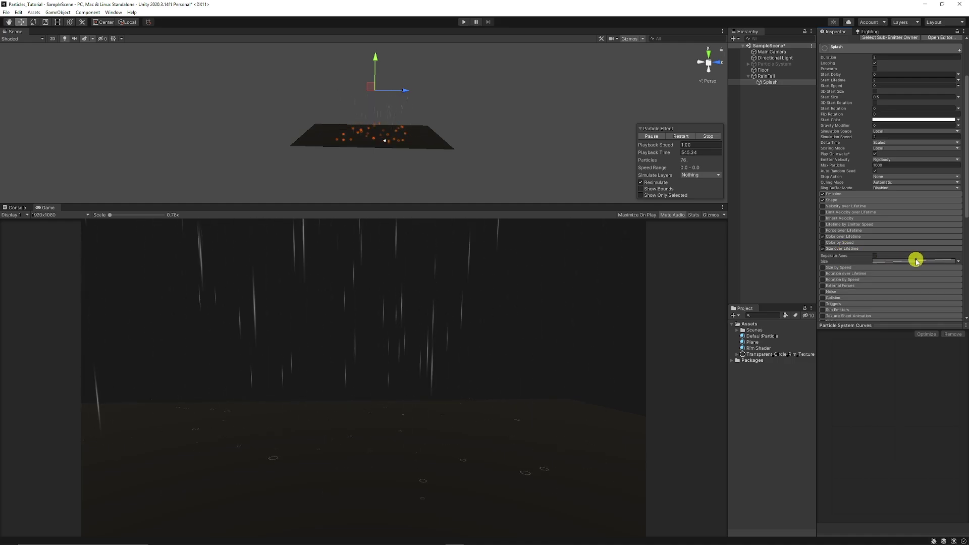
{"action": "left_click", "coordinate": [916, 261]}
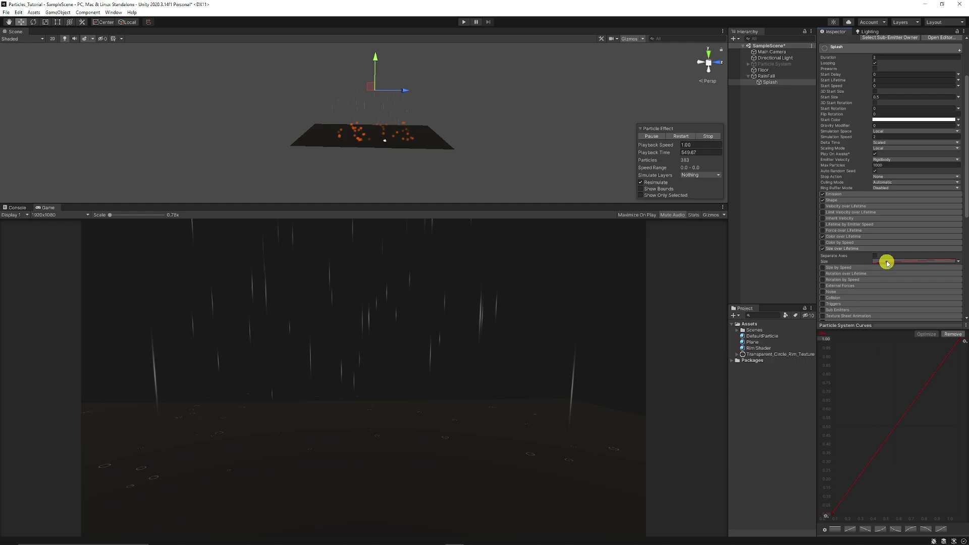
{"action": "left_click", "coordinate": [855, 250]}
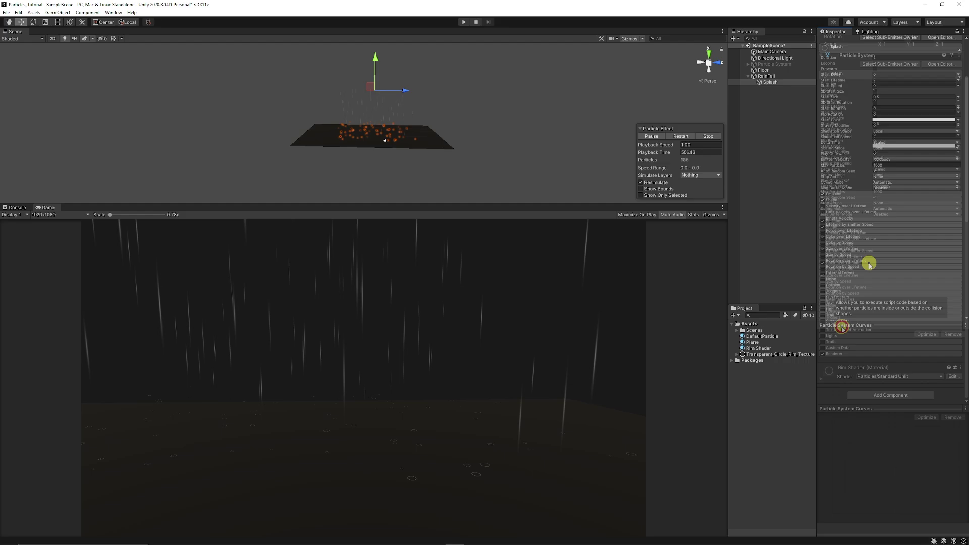
Give RainFall a Velocity over Lifetime Linear Z random between 1 and 8
{"action": "left_click", "coordinate": [770, 76]}
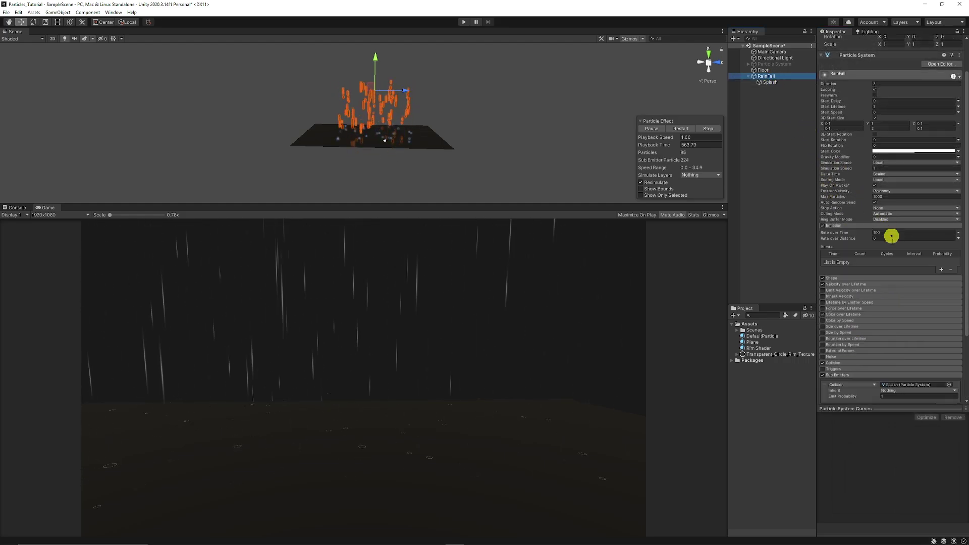
{"action": "left_click", "coordinate": [860, 284]}
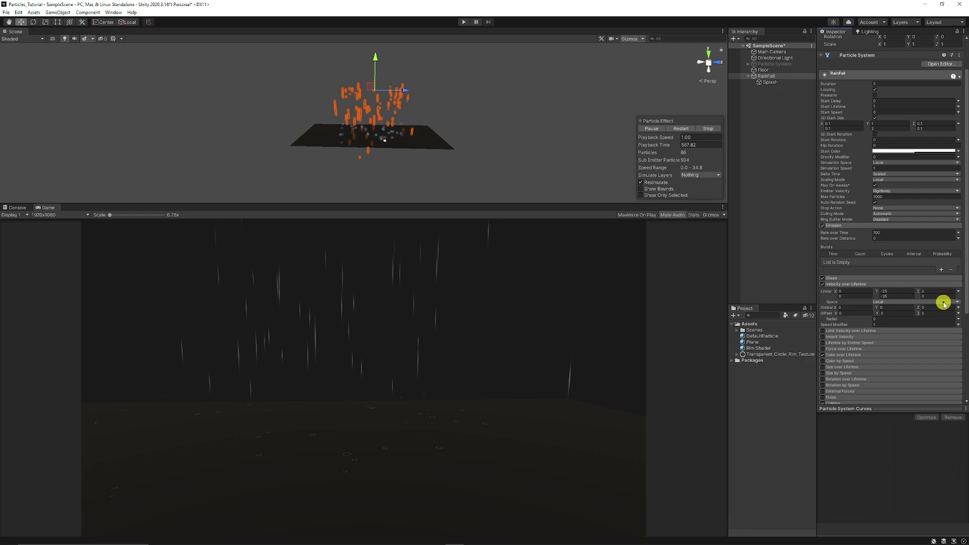
{"action": "left_click", "coordinate": [934, 291]}
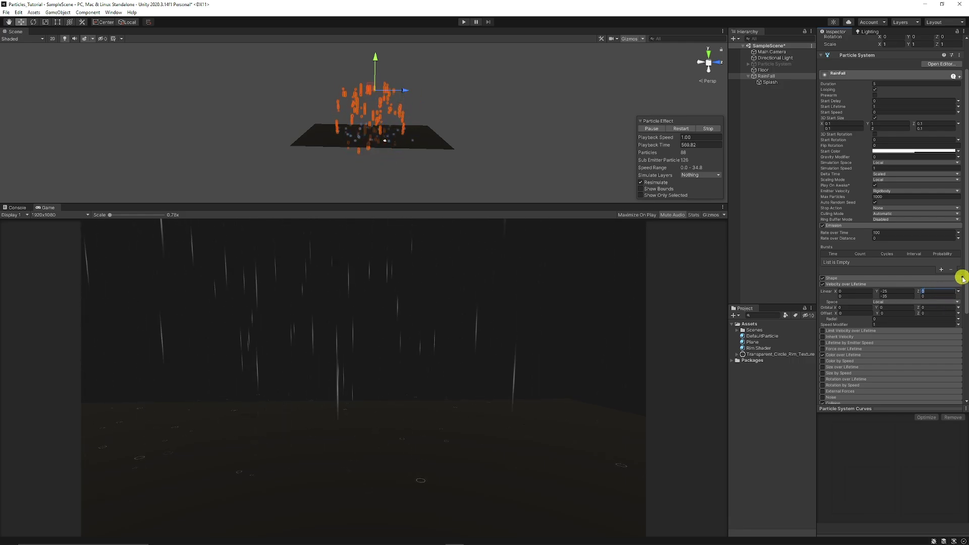
{"action": "type", "text": "1"}
{"action": "left_click", "coordinate": [933, 297]}
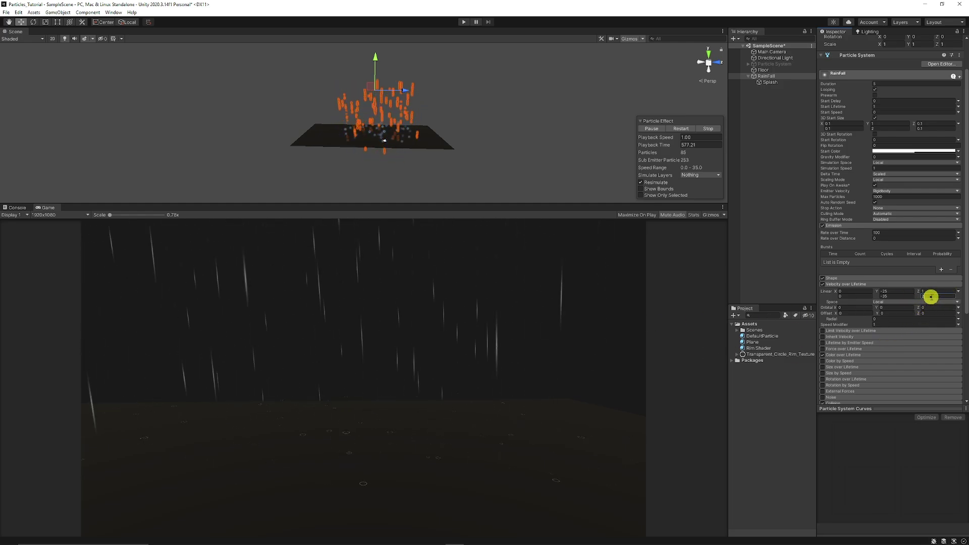
{"action": "type", "text": "8"}
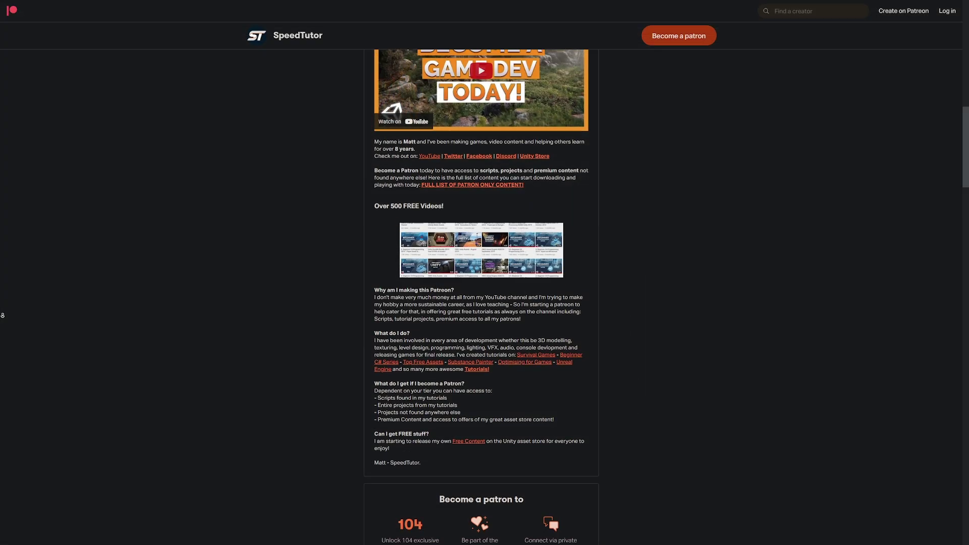
Scroll the SpeedTutor Patreon page down through its locked Recent posts
{"action": "scroll", "coordinate": [2, 316], "scroll_direction": "down", "scroll_amount": 7}
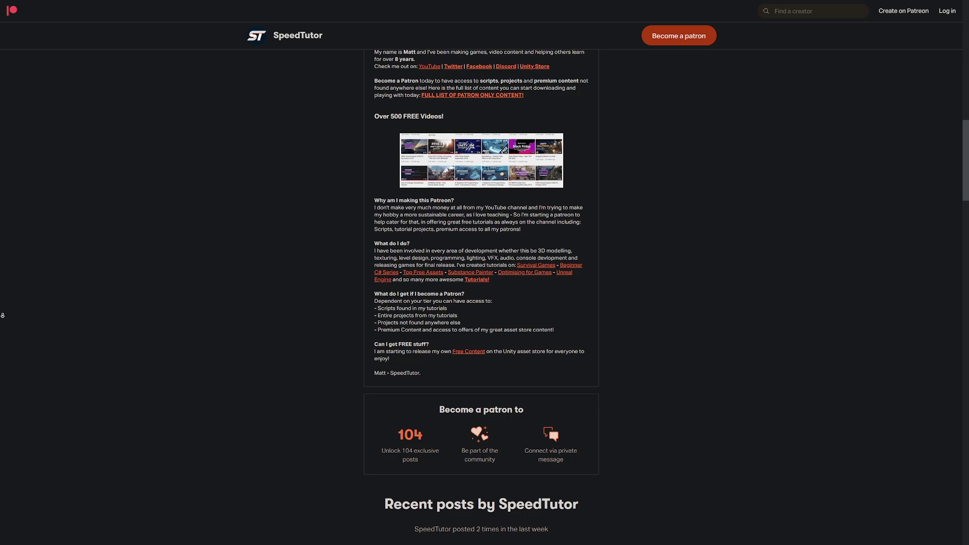
{"action": "scroll", "coordinate": [2, 315], "scroll_direction": "down", "scroll_amount": 7}
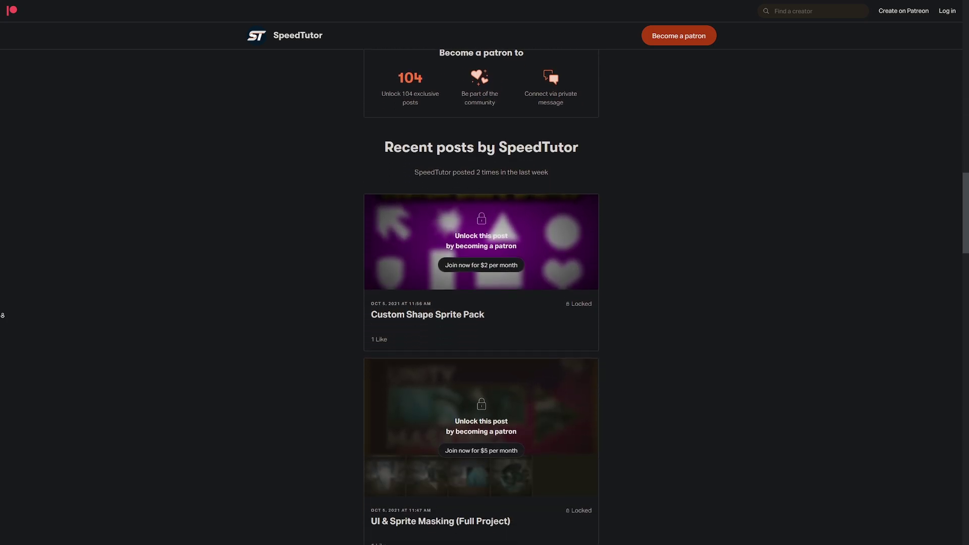
{"action": "scroll", "coordinate": [3, 315], "scroll_direction": "down", "scroll_amount": 7}
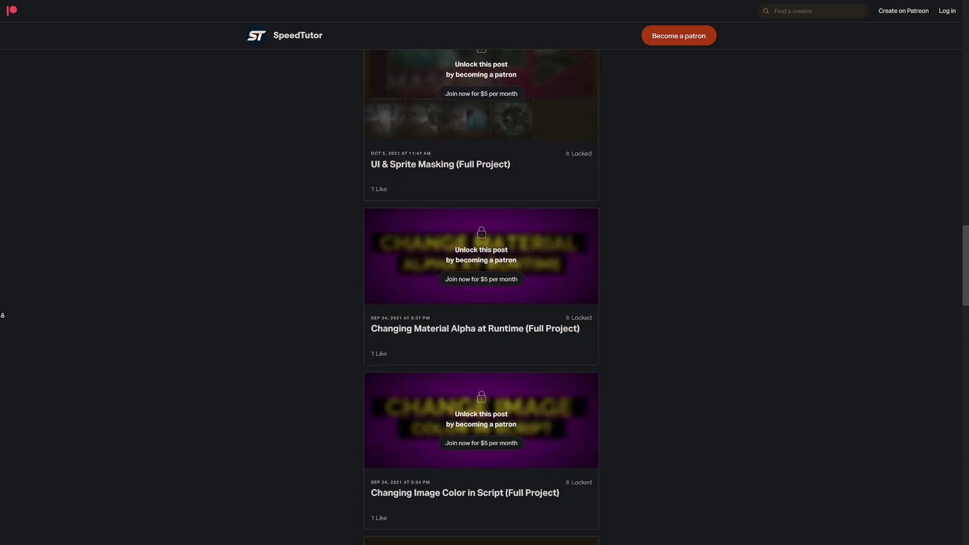
{"action": "scroll", "coordinate": [2, 316], "scroll_direction": "down", "scroll_amount": 5}
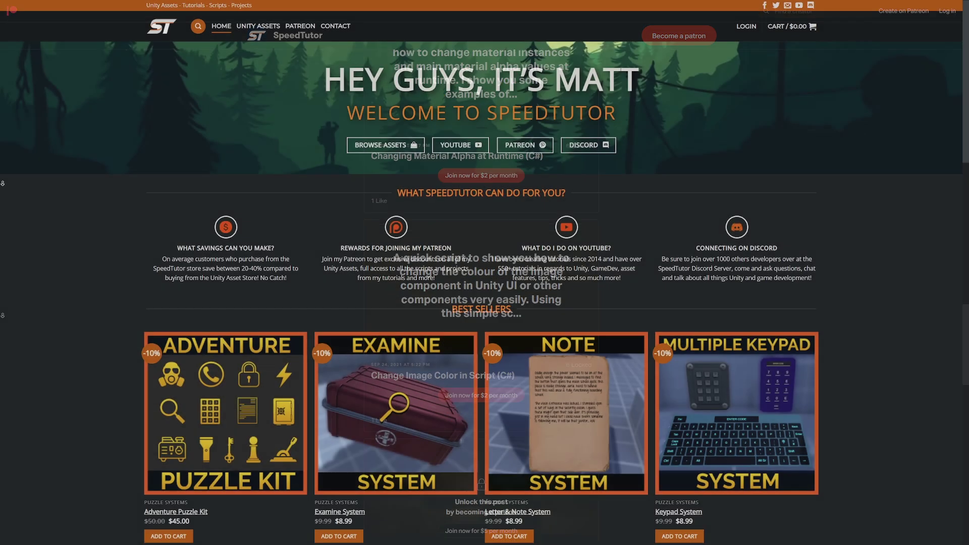
Scroll the SpeedTutor homepage down to the Best Sellers and Puzzle Systems listings
{"action": "scroll", "coordinate": [2, 192], "scroll_direction": "down", "scroll_amount": 2}
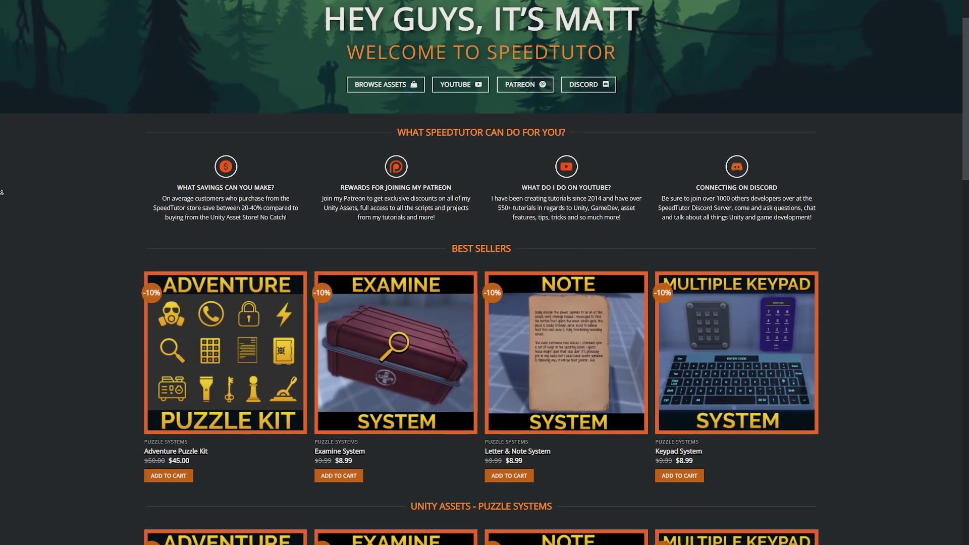
{"action": "scroll", "coordinate": [2, 193], "scroll_direction": "down", "scroll_amount": 3}
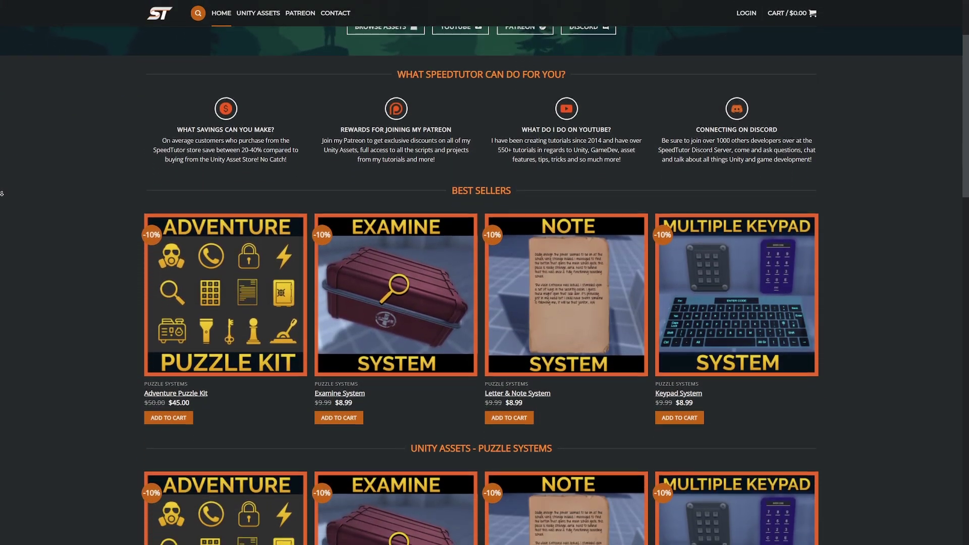
{"action": "scroll", "coordinate": [2, 193], "scroll_direction": "down", "scroll_amount": 3}
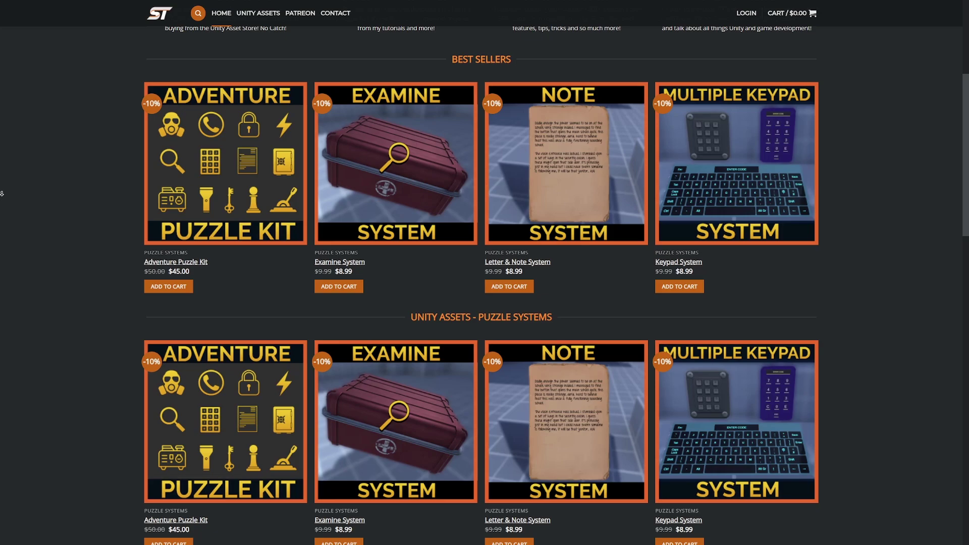